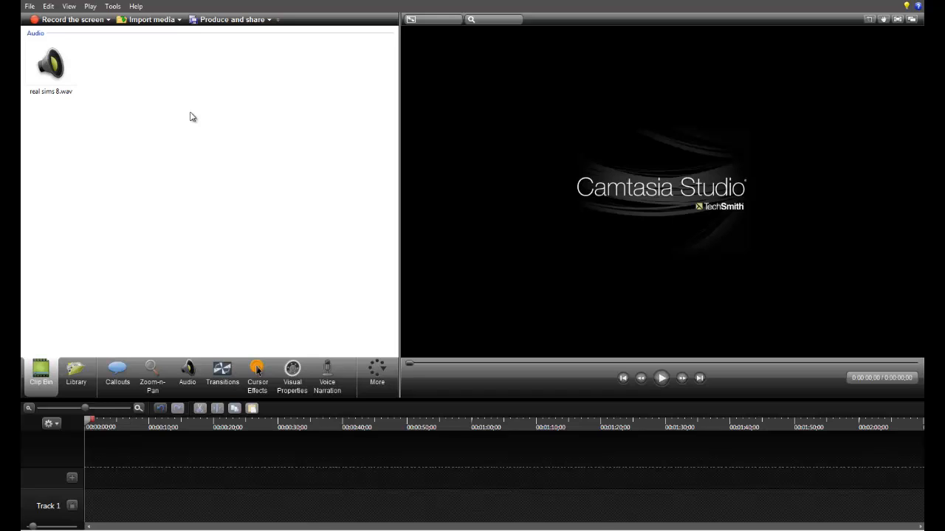
Step: Import the recording "sims real 8" from the Camtasia Studio documents folder into the clip bin
{"action": "right_click", "coordinate": [190, 112]}
{"action": "left_click", "coordinate": [190, 143]}
{"action": "left_click", "coordinate": [151, 22]}
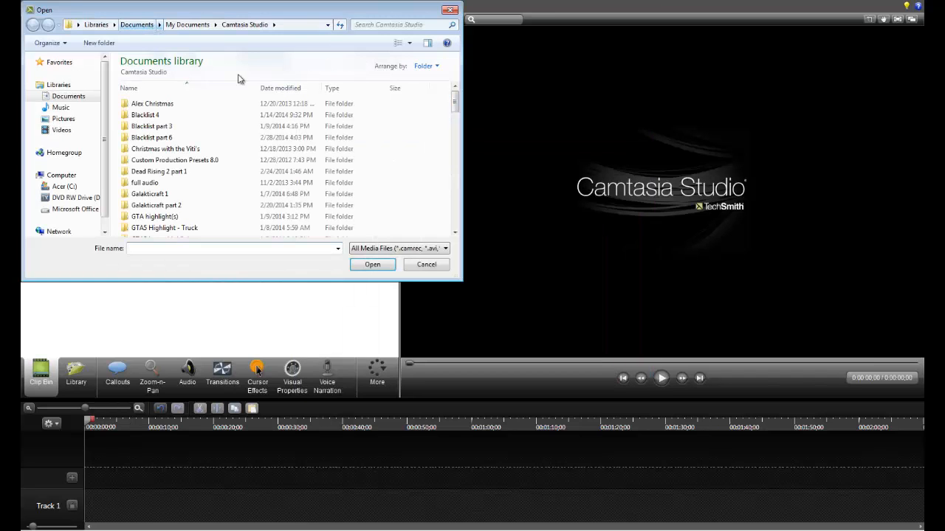
{"action": "left_click_drag", "start_coordinate": [455, 106], "coordinate": [447, 220]}
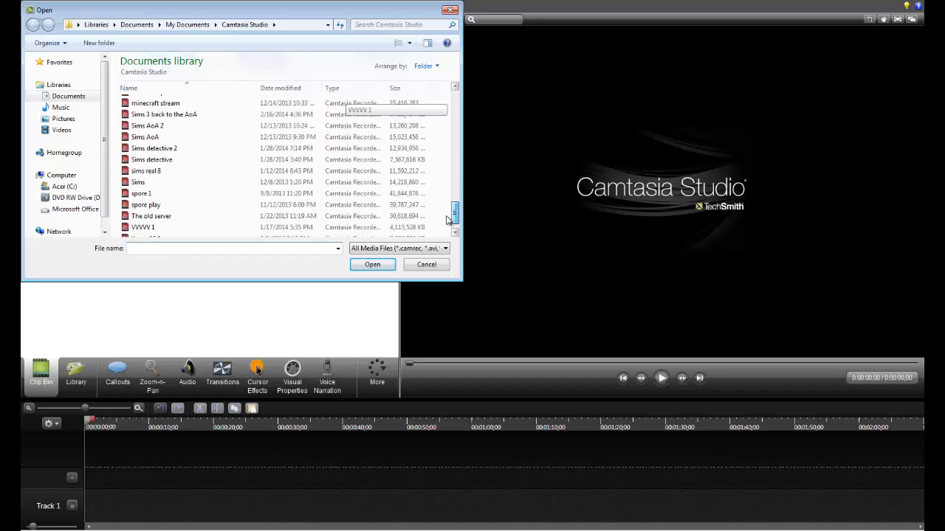
{"action": "left_click", "coordinate": [203, 173]}
{"action": "left_click", "coordinate": [372, 264]}
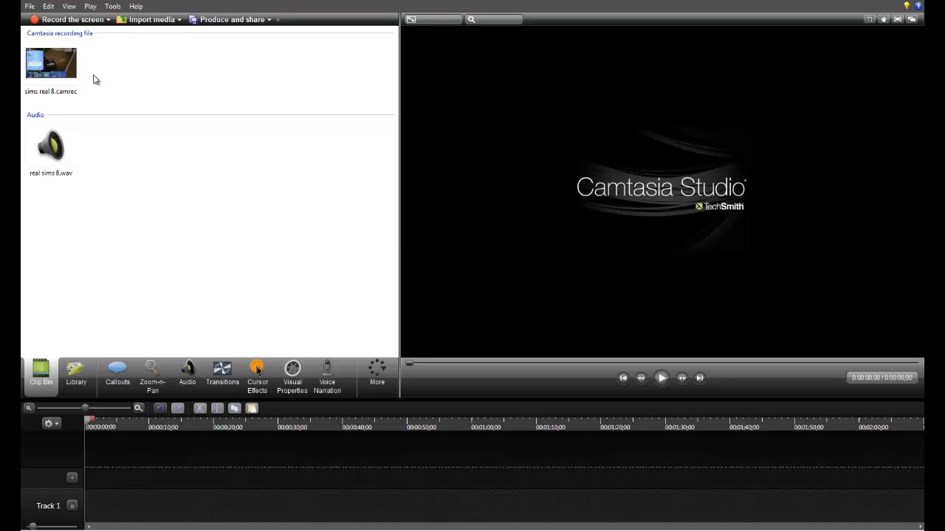
Step: Add sims real 8.camrec to the timeline and set the editing dimensions to the most recent size, 1280 x 720
{"action": "left_click", "coordinate": [67, 153]}
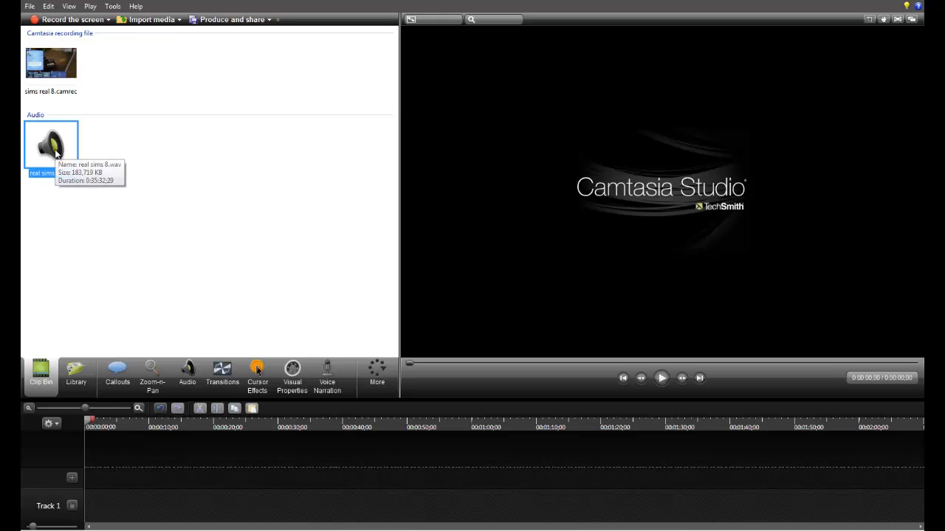
{"action": "left_click", "coordinate": [120, 152]}
{"action": "left_click", "coordinate": [77, 80]}
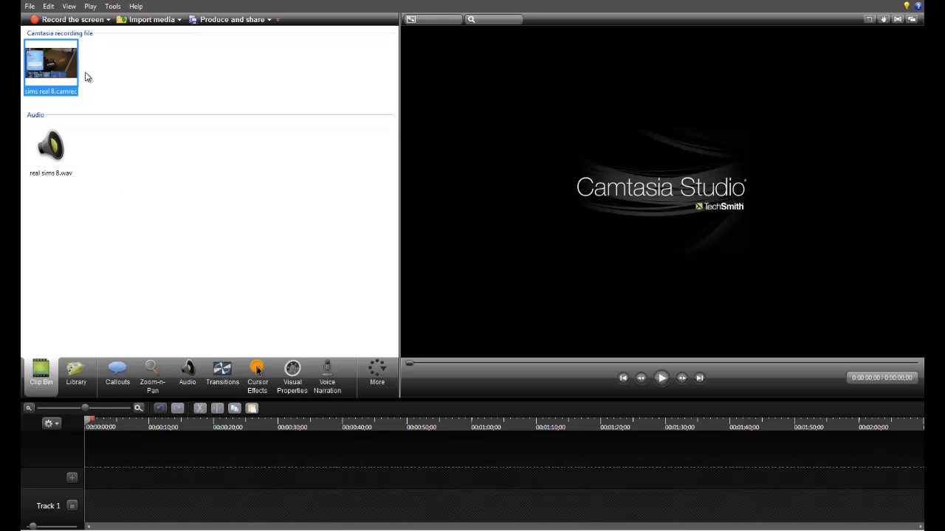
{"action": "left_click", "coordinate": [95, 70]}
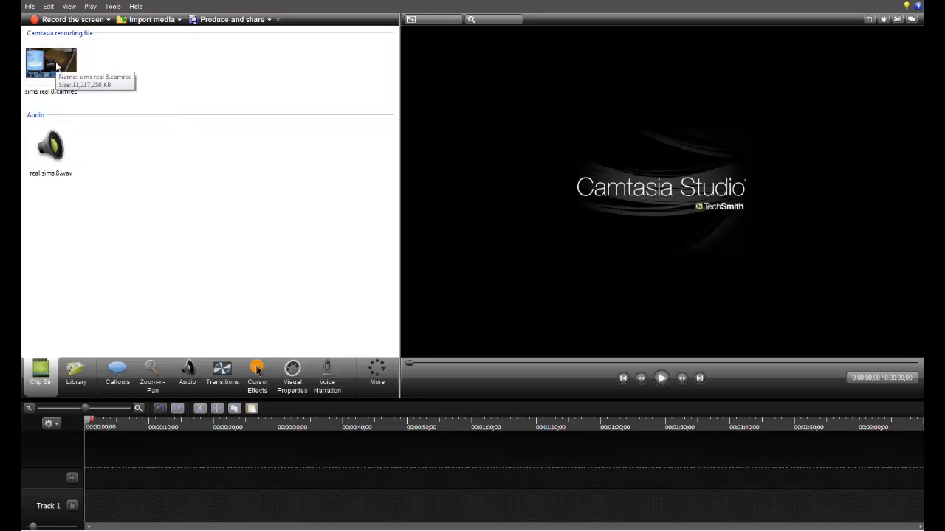
{"action": "left_click_drag", "start_coordinate": [57, 66], "coordinate": [116, 494]}
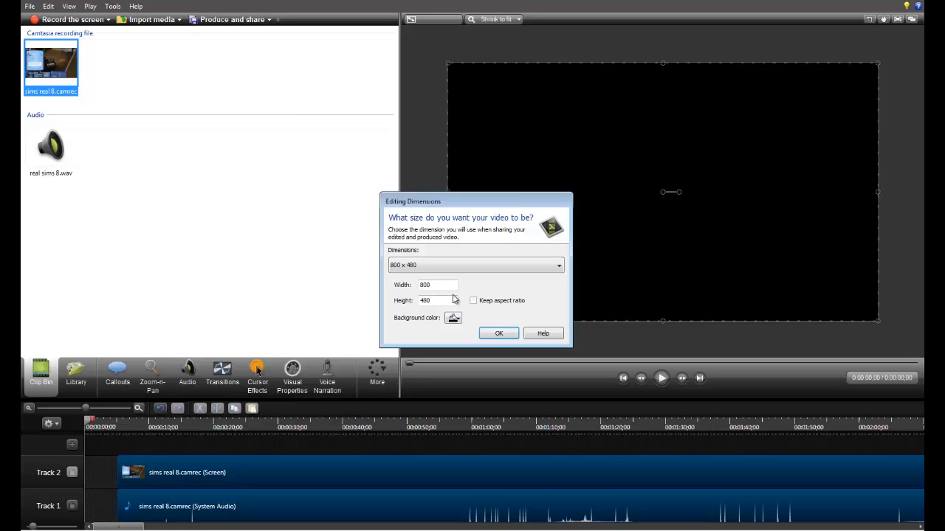
{"action": "left_click", "coordinate": [555, 268]}
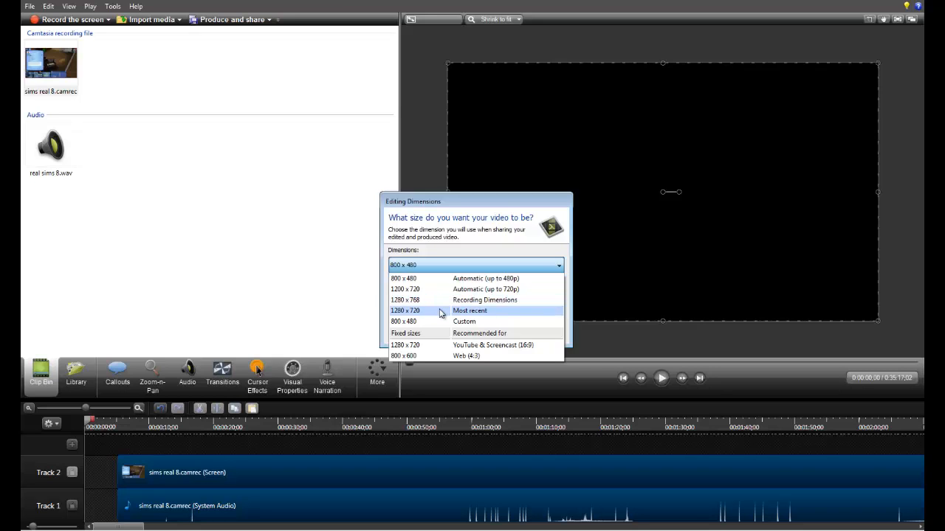
{"action": "left_click", "coordinate": [441, 313]}
{"action": "left_click", "coordinate": [499, 332]}
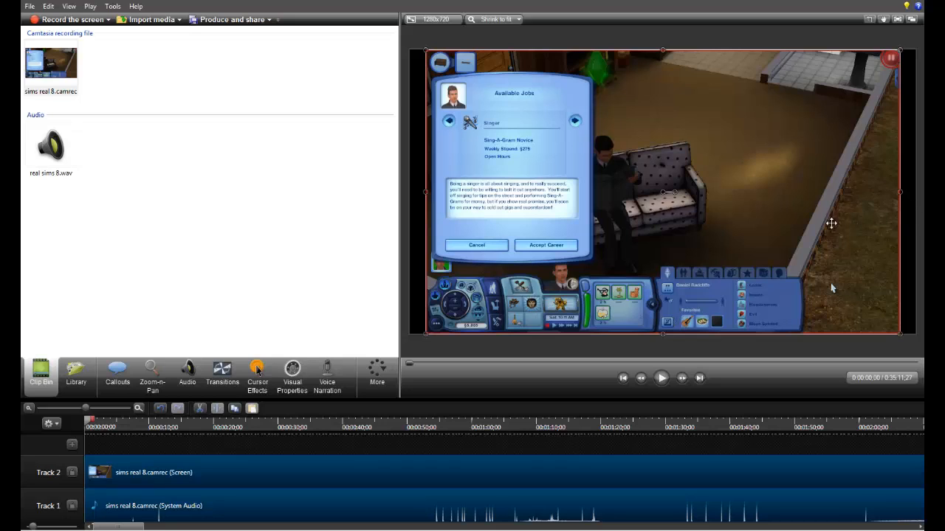
{"action": "left_click", "coordinate": [444, 19]}
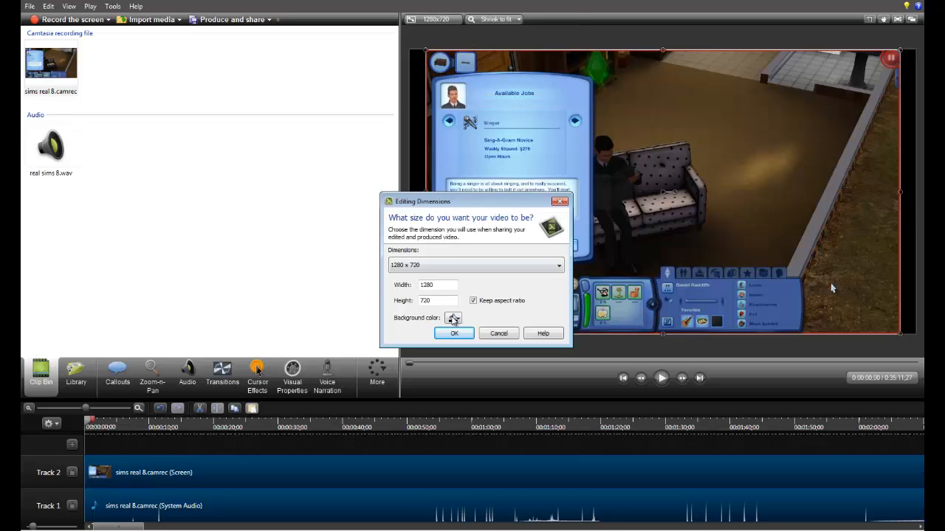
{"action": "left_click", "coordinate": [453, 319]}
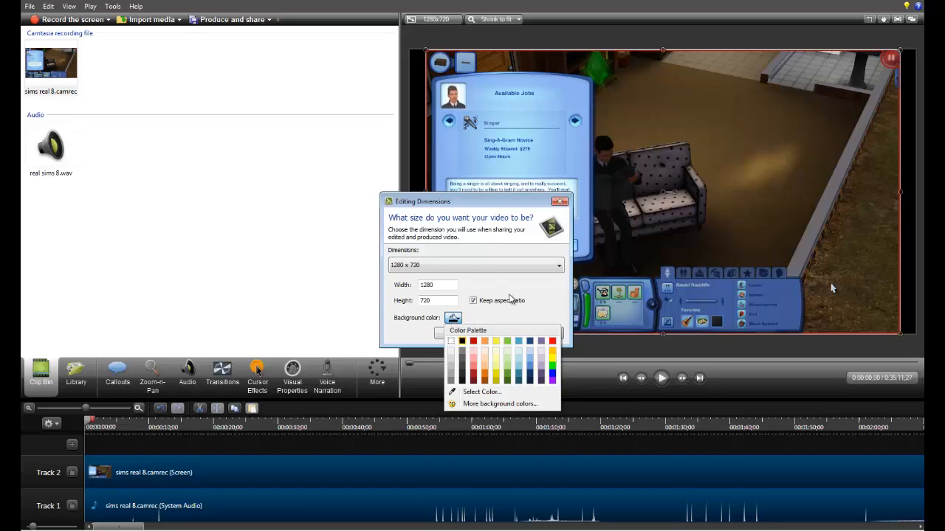
{"action": "left_click", "coordinate": [610, 290]}
{"action": "left_click", "coordinate": [464, 333]}
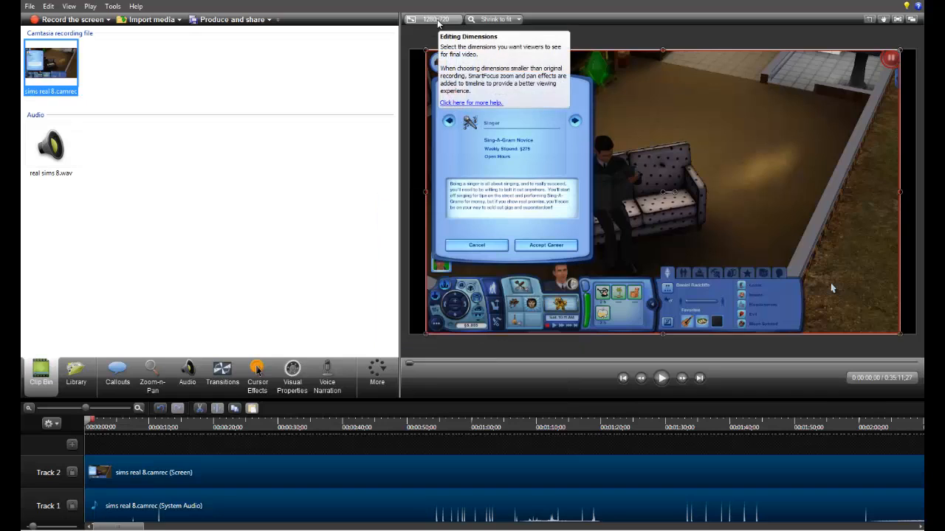
Step: Set the video's background color to the light blue sampled from the game's Available Jobs window in the preview
{"action": "left_click", "coordinate": [417, 24]}
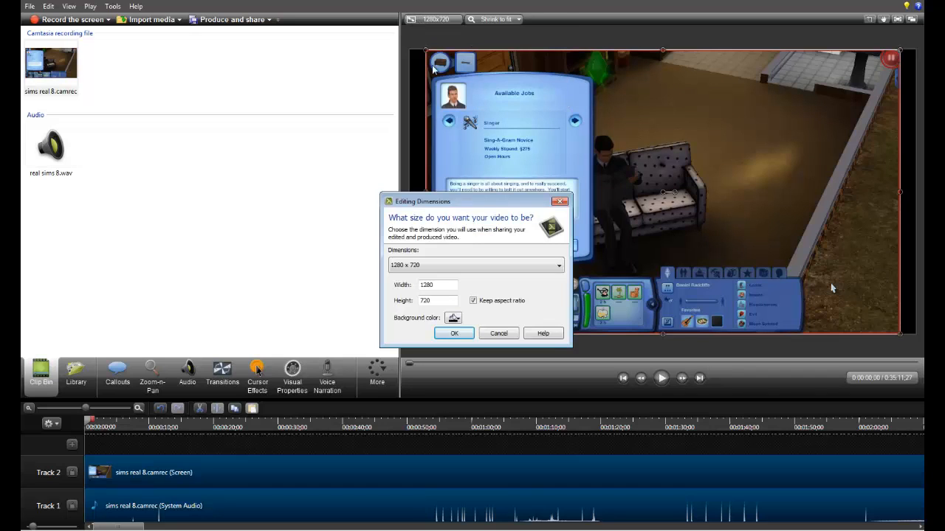
{"action": "left_click", "coordinate": [454, 319]}
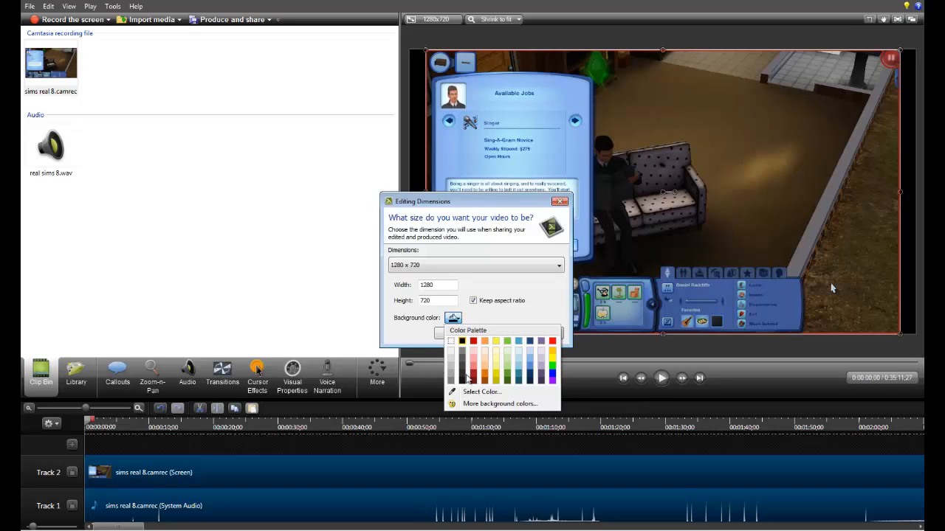
{"action": "left_click", "coordinate": [476, 392]}
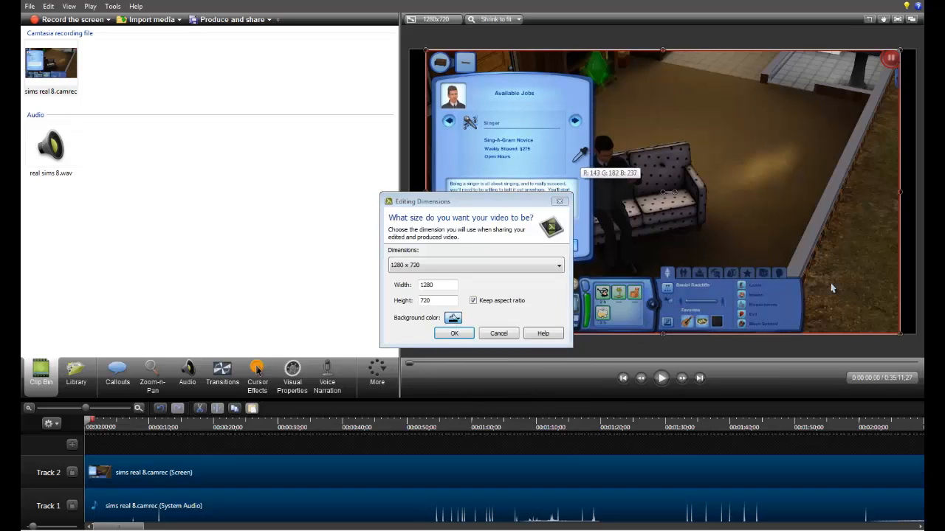
{"action": "left_click", "coordinate": [448, 167]}
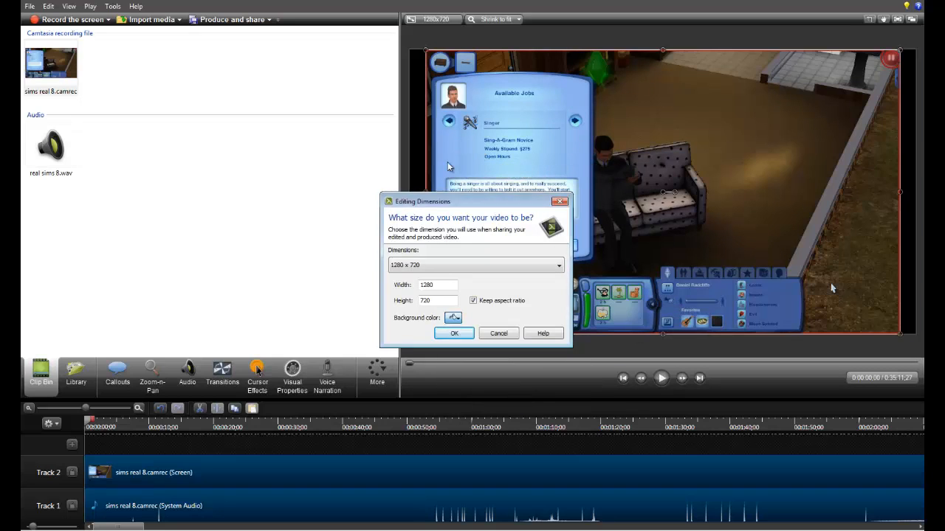
{"action": "key", "text": "Return"}
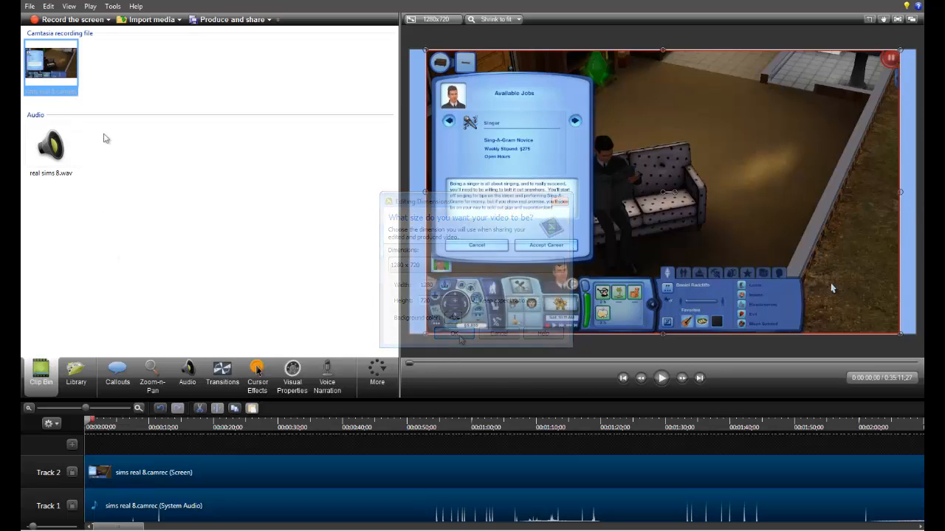
Step: Place real sims 8.wav on a new track above the screen recording, starting at the beginning of the timeline
{"action": "left_click_drag", "start_coordinate": [51, 148], "coordinate": [181, 443]}
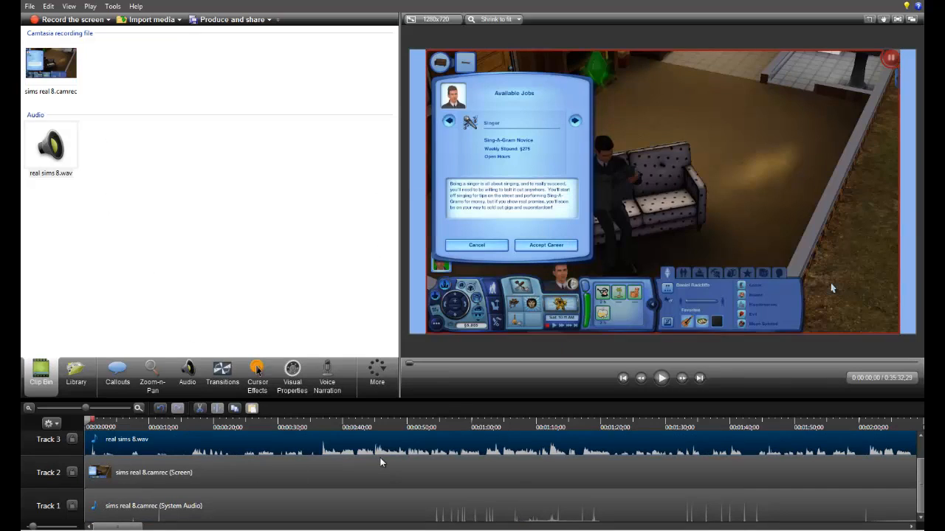
{"action": "left_click", "coordinate": [524, 515]}
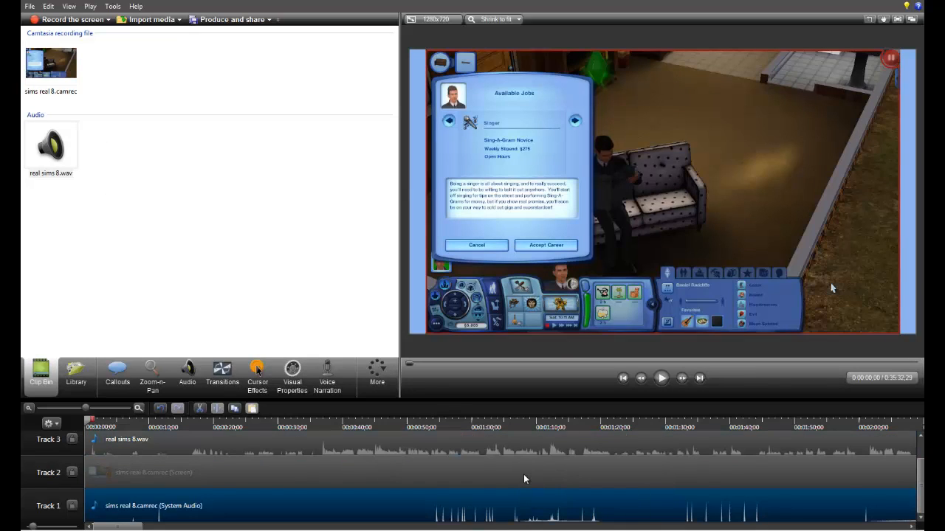
{"action": "left_click", "coordinate": [524, 480]}
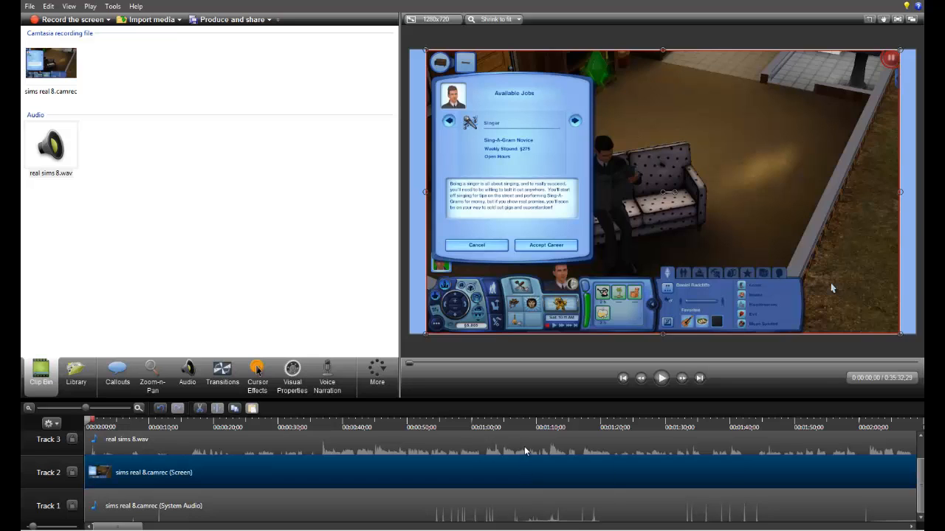
{"action": "left_click", "coordinate": [525, 451]}
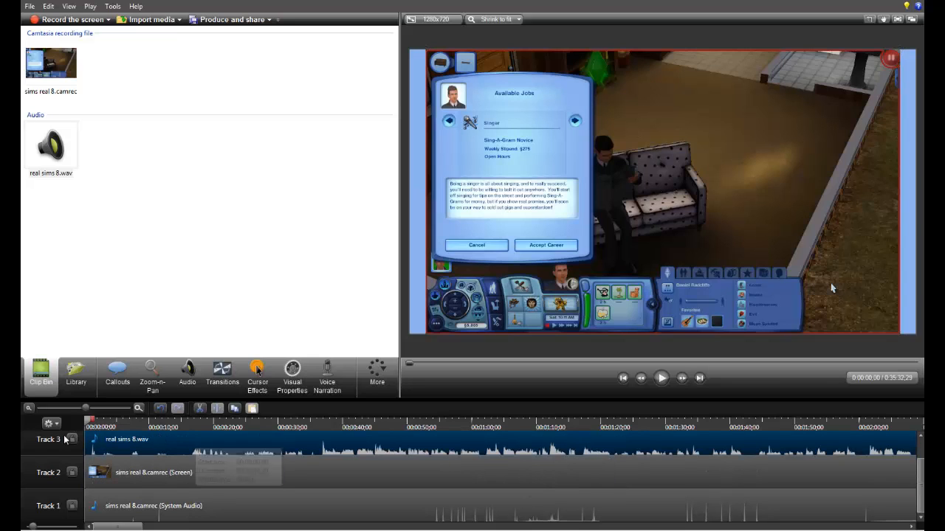
{"action": "right_click", "coordinate": [43, 446]}
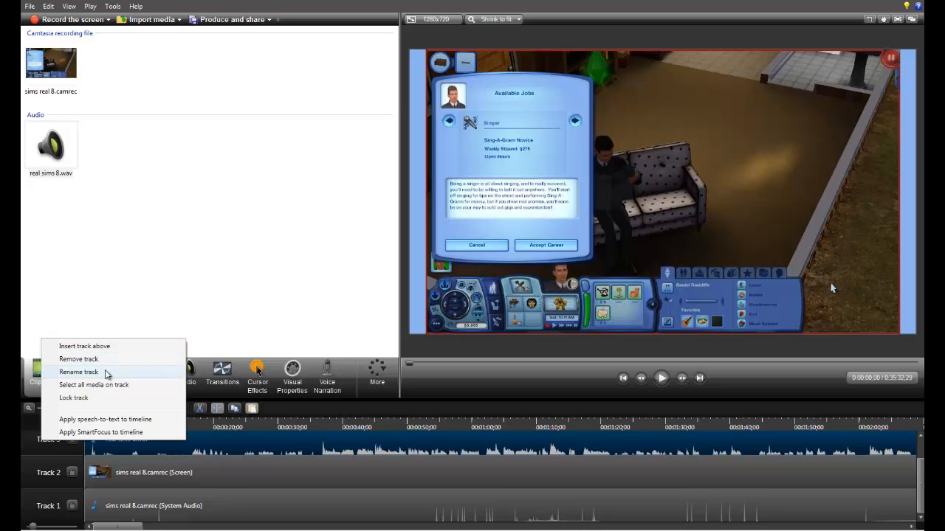
{"action": "left_click", "coordinate": [154, 291]}
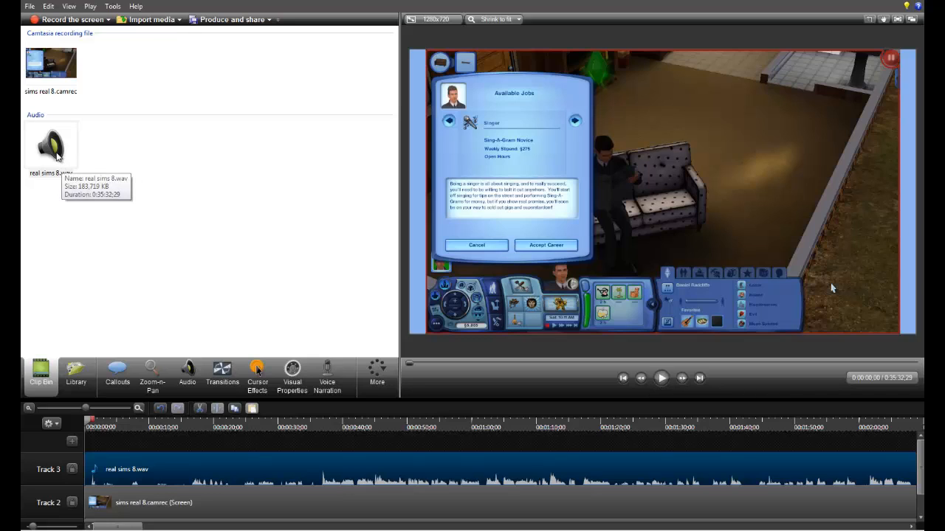
{"action": "left_click", "coordinate": [58, 156]}
{"action": "left_click", "coordinate": [210, 229]}
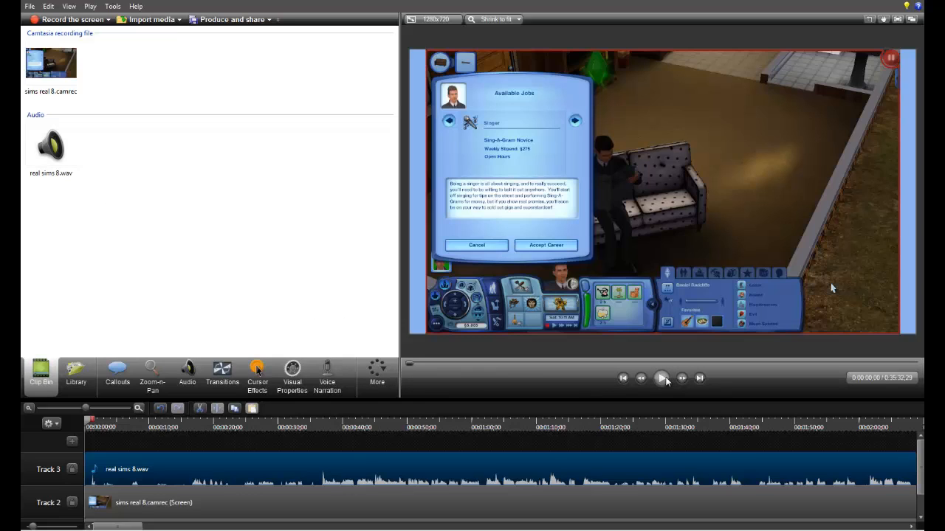
Step: Play the opening to find the cut point, and split the real sims 8.wav clip at 0:00:21;02
{"action": "left_click", "coordinate": [663, 378]}
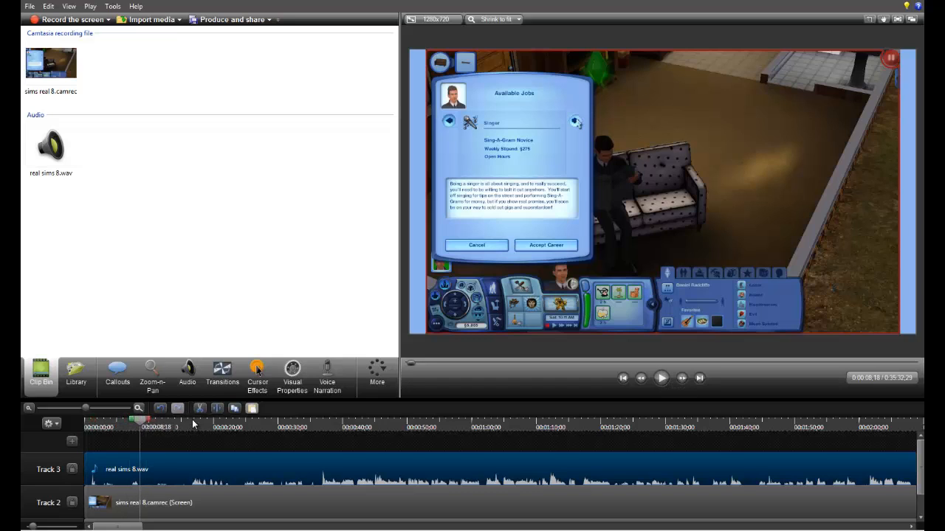
{"action": "left_click", "coordinate": [661, 378]}
{"action": "left_click", "coordinate": [659, 379]}
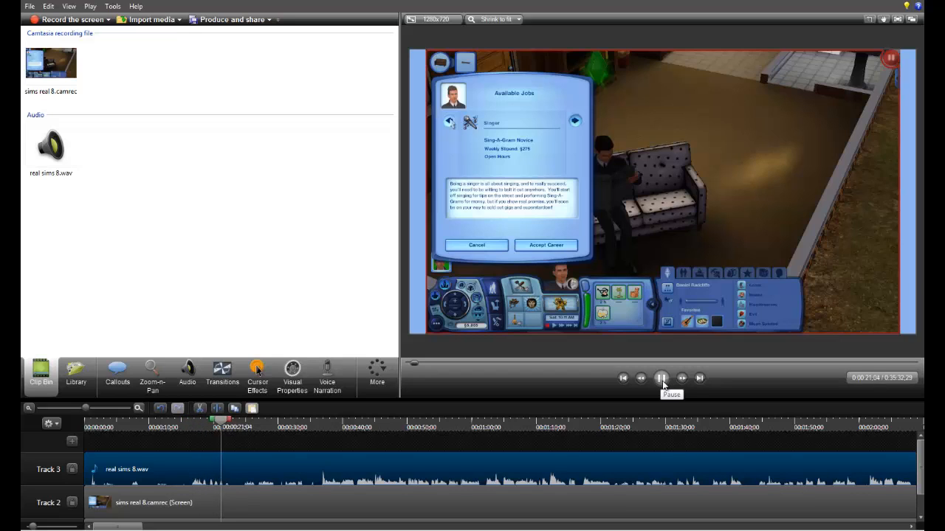
{"action": "left_click", "coordinate": [662, 381]}
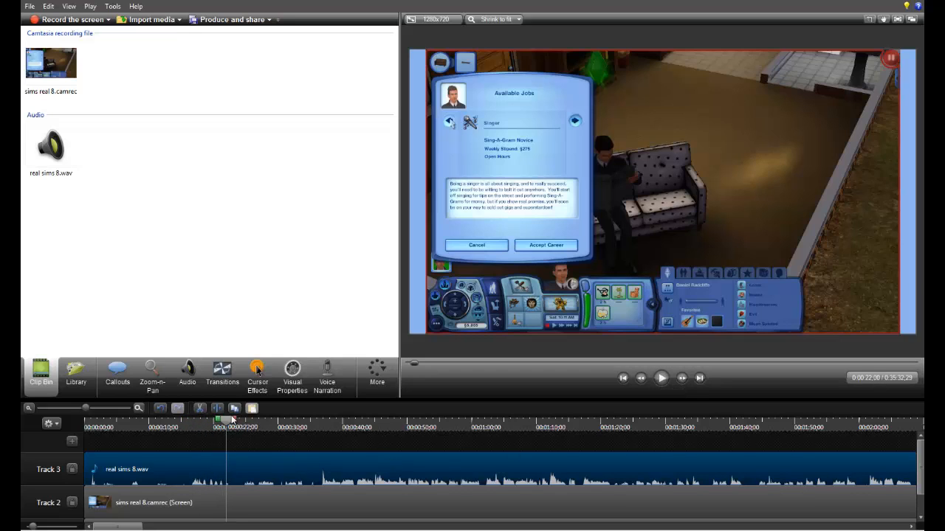
{"action": "left_click_drag", "start_coordinate": [228, 422], "coordinate": [222, 427]}
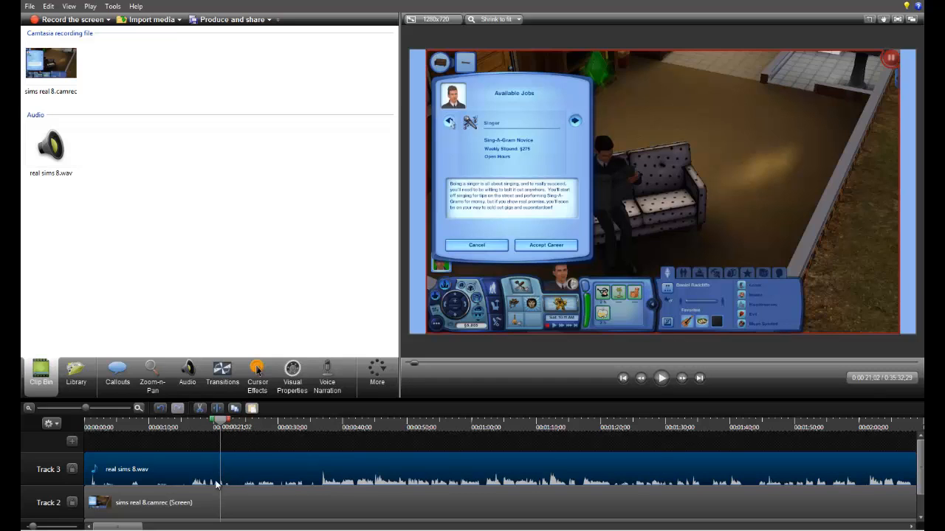
{"action": "key", "text": "s"}
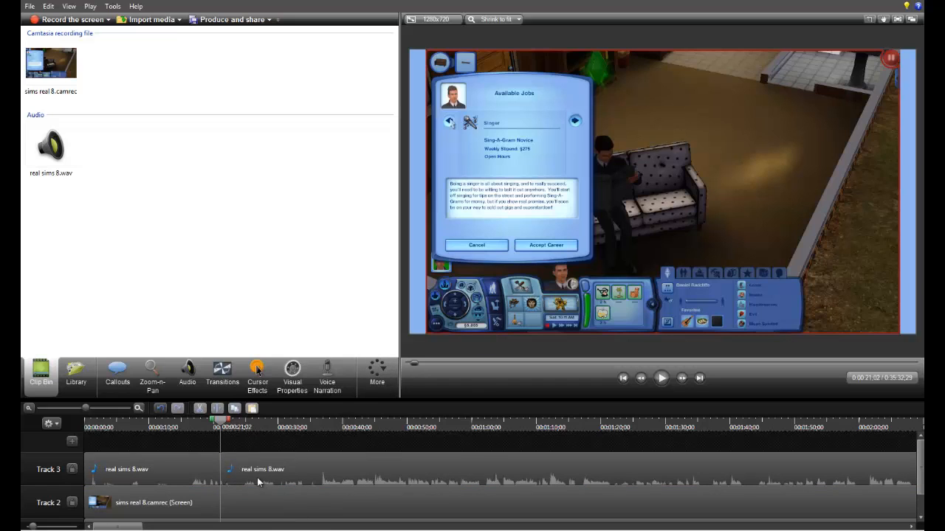
{"action": "right_click", "coordinate": [236, 479]}
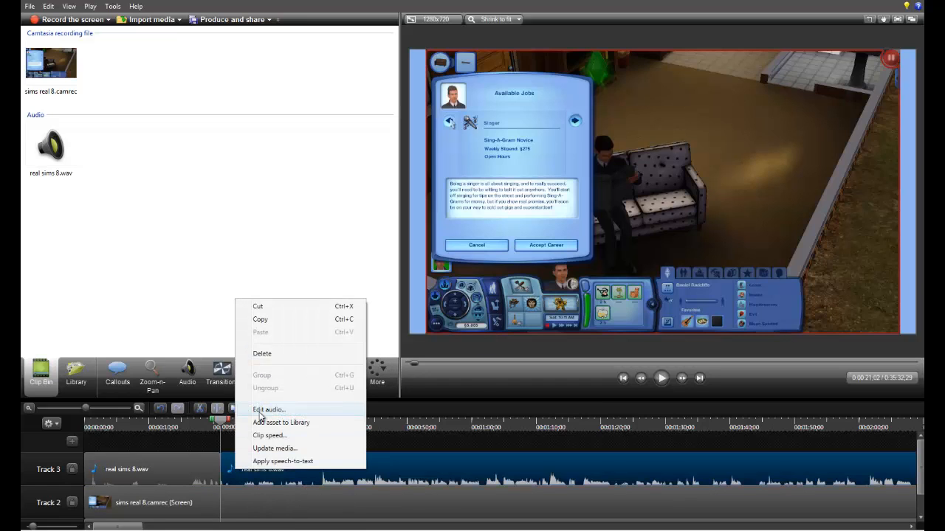
{"action": "left_click", "coordinate": [247, 485]}
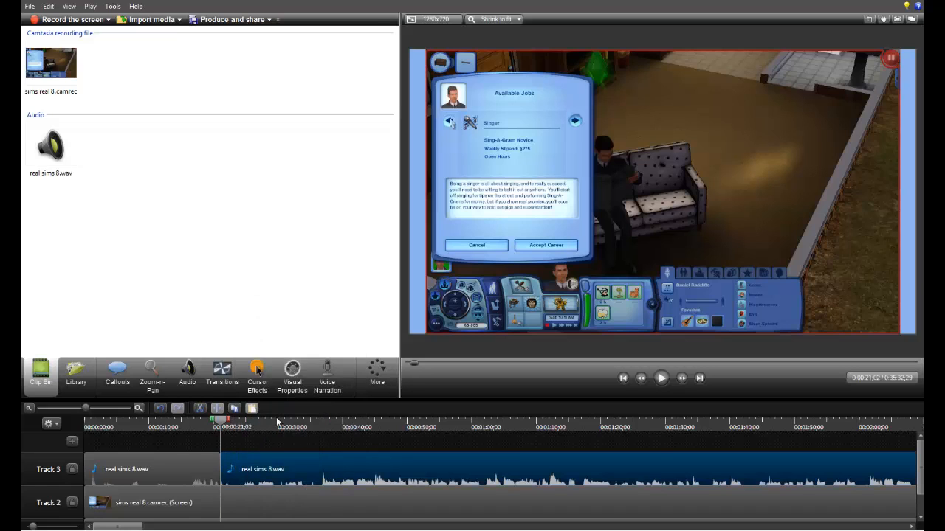
{"action": "left_click", "coordinate": [277, 472]}
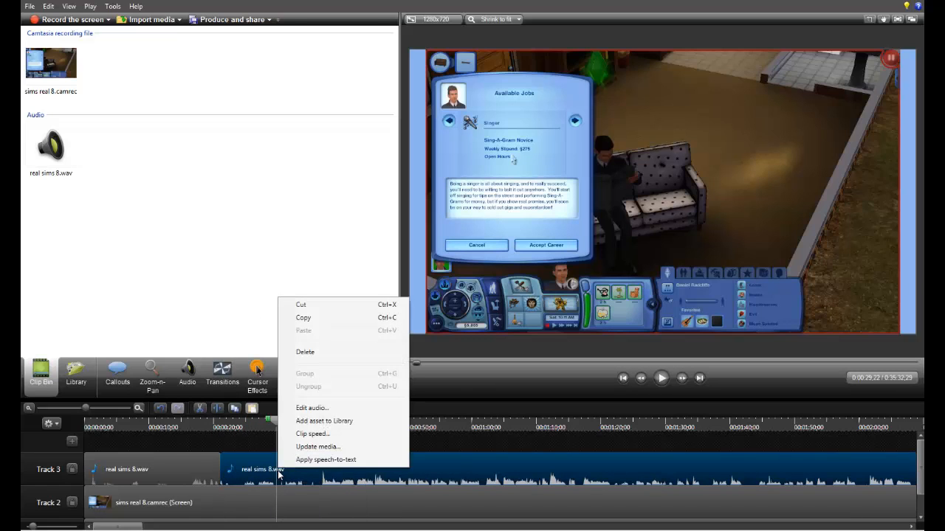
{"action": "left_click", "coordinate": [254, 443]}
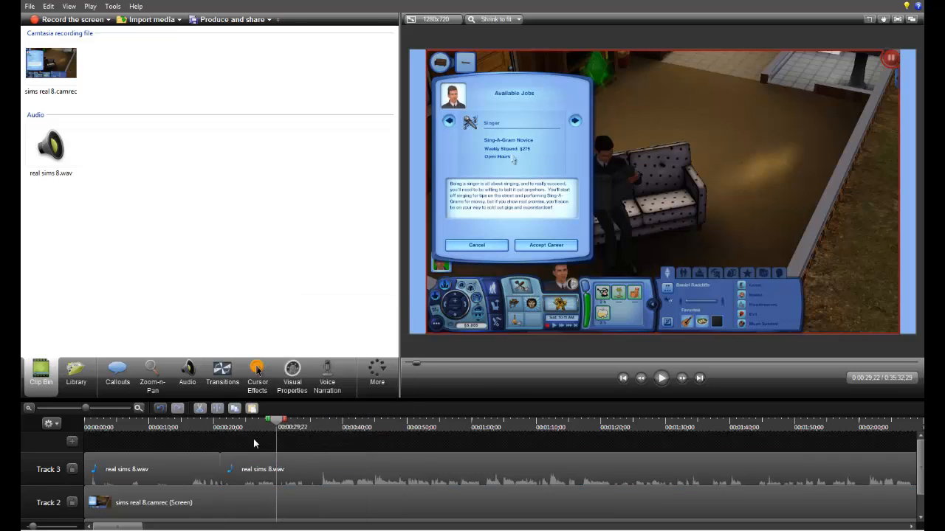
Step: Delete the audio segment before the split and move the remaining real sims 8.wav clip to the start of Track 3
{"action": "left_click", "coordinate": [201, 480]}
{"action": "key", "text": "Delete"}
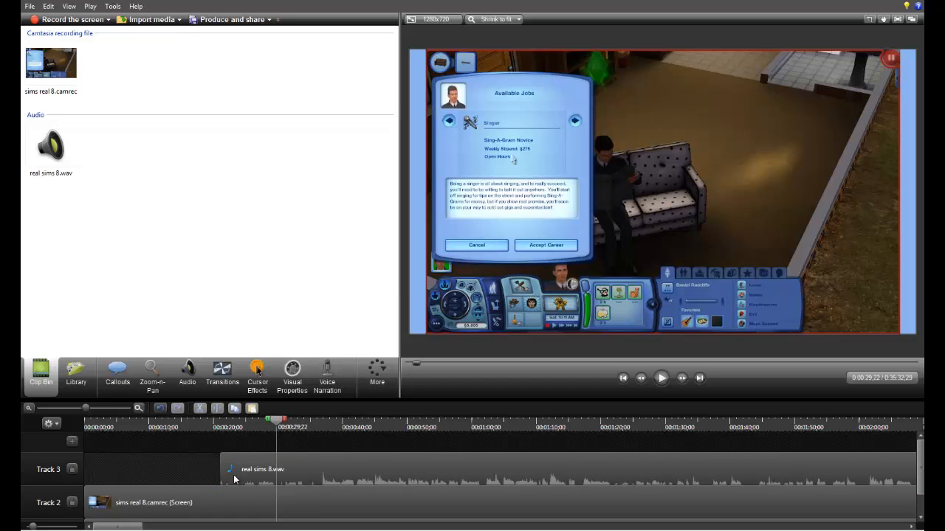
{"action": "left_click_drag", "start_coordinate": [236, 481], "coordinate": [65, 504]}
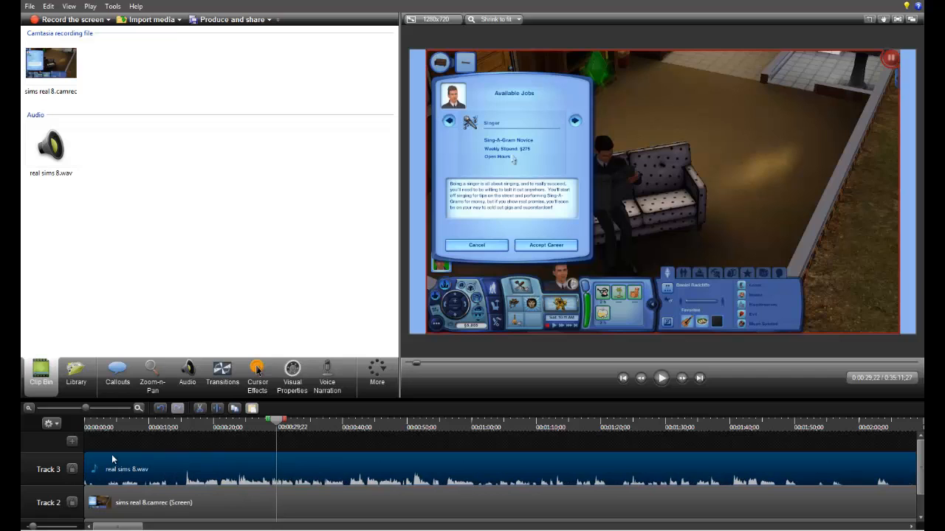
Step: Play the opening and compare the narration audio with the job changes in the footage to check their sync
{"action": "left_click", "coordinate": [102, 425]}
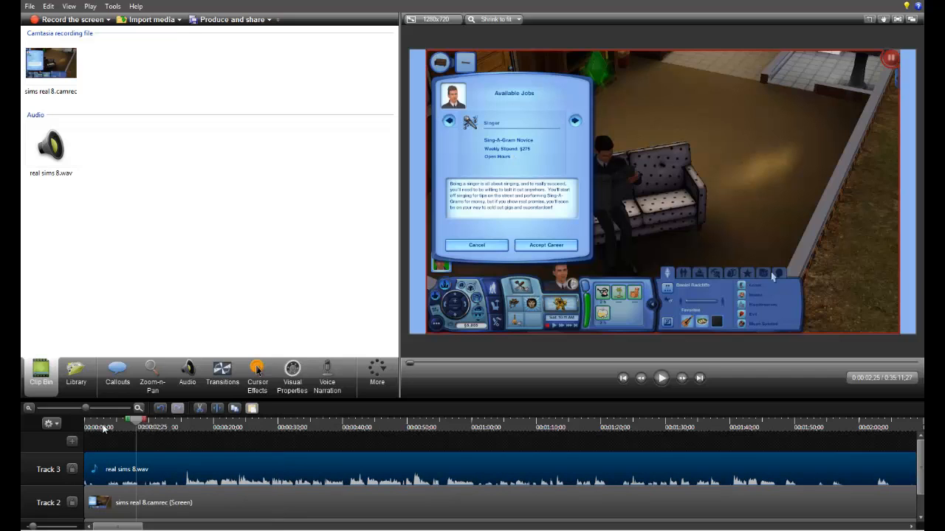
{"action": "left_click", "coordinate": [661, 378]}
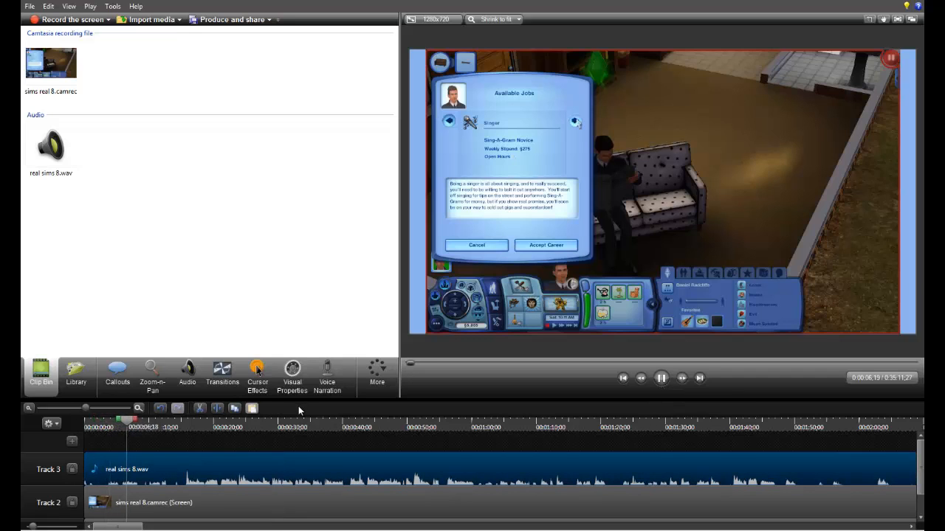
{"action": "left_click", "coordinate": [660, 378]}
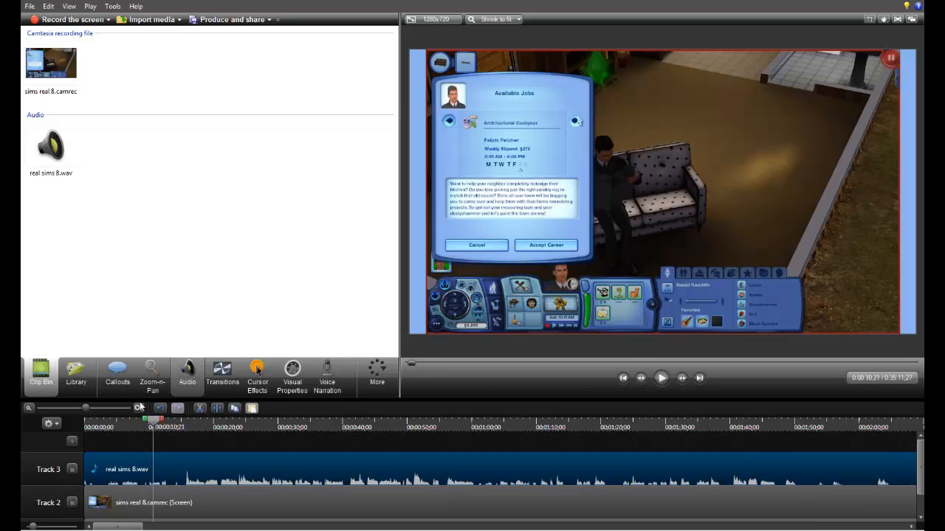
{"action": "left_click", "coordinate": [659, 378]}
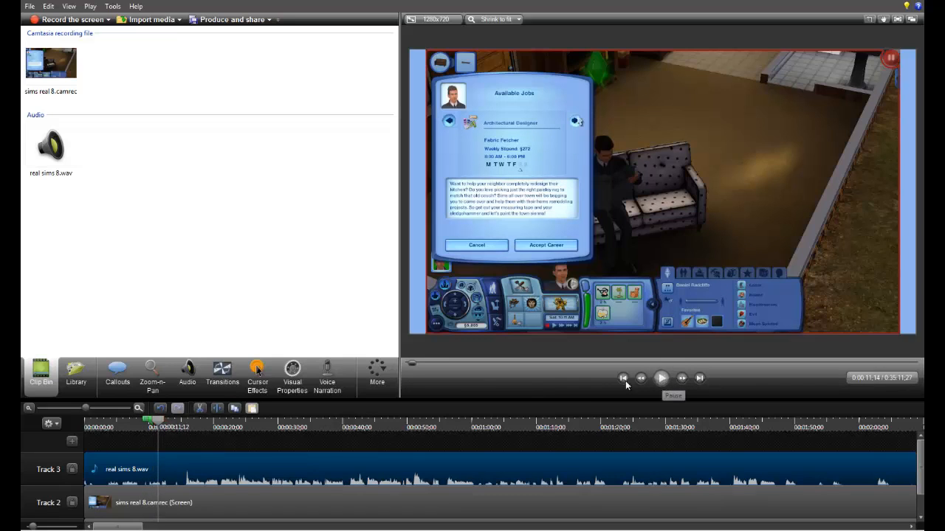
{"action": "left_click", "coordinate": [139, 409]}
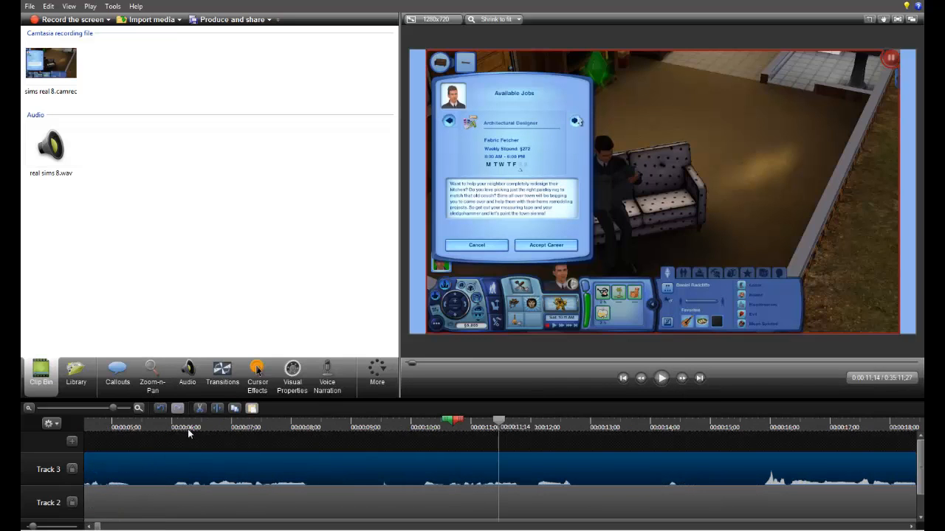
{"action": "left_click", "coordinate": [347, 428]}
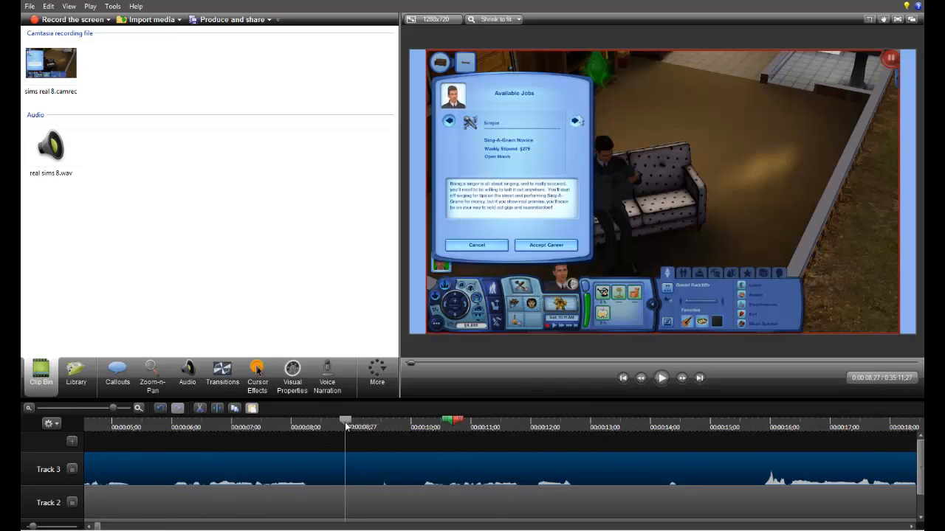
{"action": "left_click", "coordinate": [661, 378]}
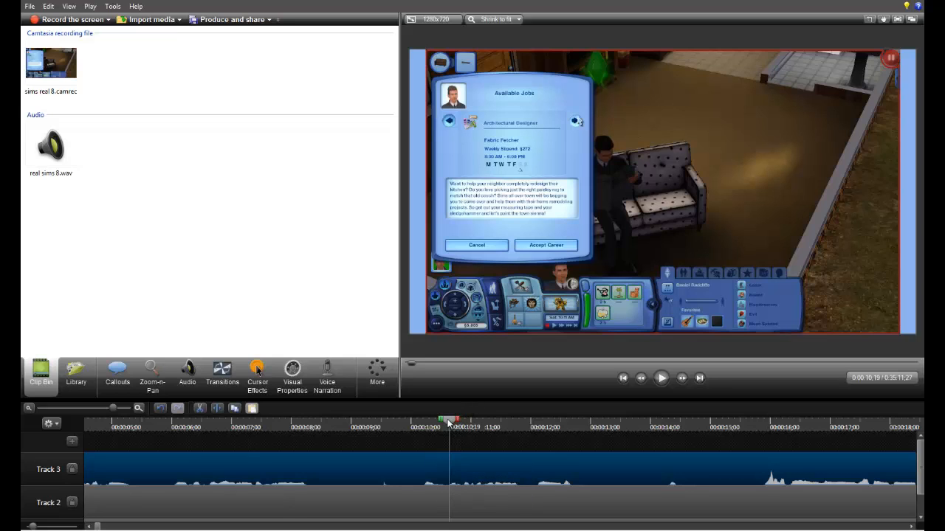
Step: Shift the real sims 8.wav clip to start at 0:00:00;19, aligning its click peak with the footage's job change at 0:00:10;06
{"action": "left_click_drag", "start_coordinate": [448, 422], "coordinate": [422, 442]}
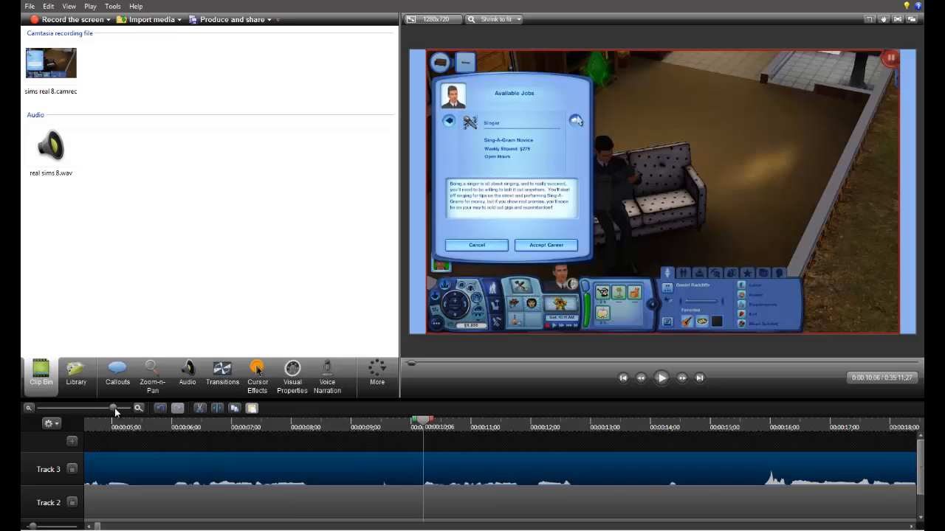
{"action": "left_click_drag", "start_coordinate": [114, 412], "coordinate": [131, 411]}
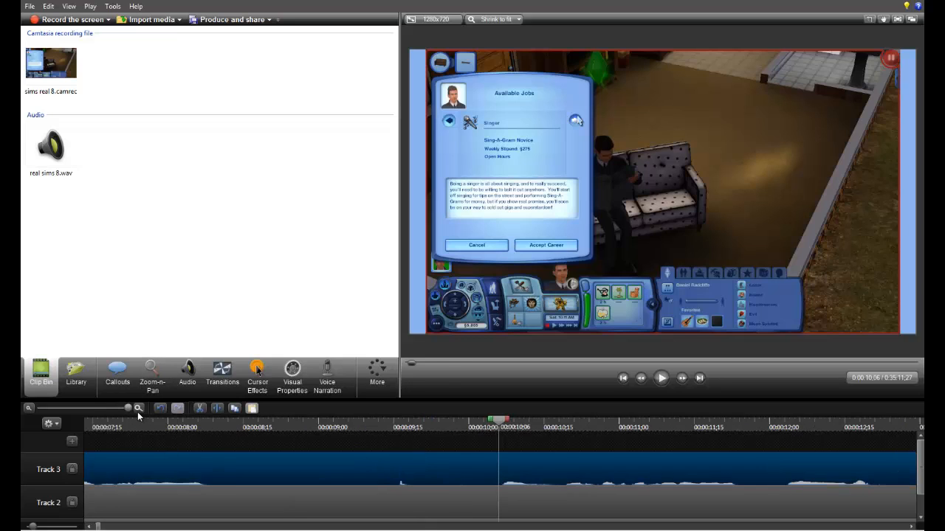
{"action": "left_click_drag", "start_coordinate": [500, 421], "coordinate": [505, 426]}
{"action": "left_click", "coordinate": [502, 428]}
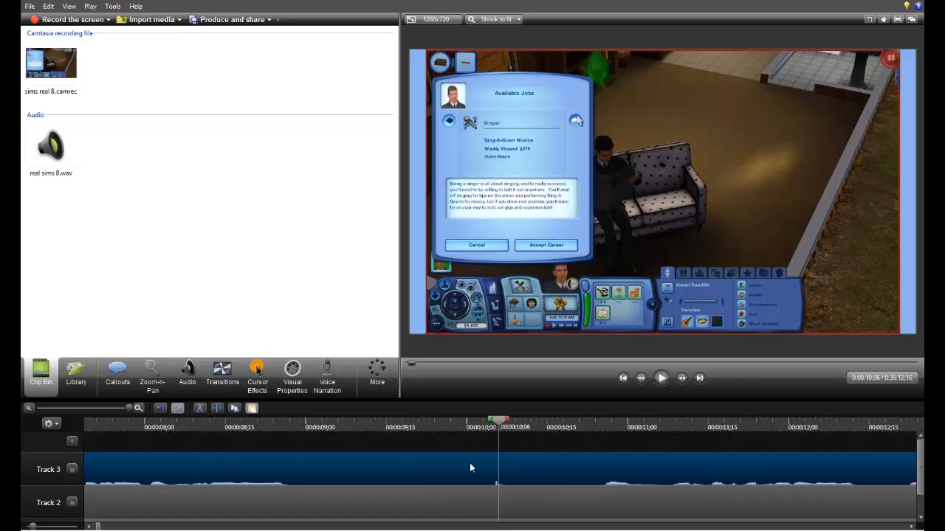
Step: Play the opening from about 0:00:08 to check the shifted audio against the footage and find where the commentary begins
{"action": "left_click_drag", "start_coordinate": [435, 426], "coordinate": [413, 421]}
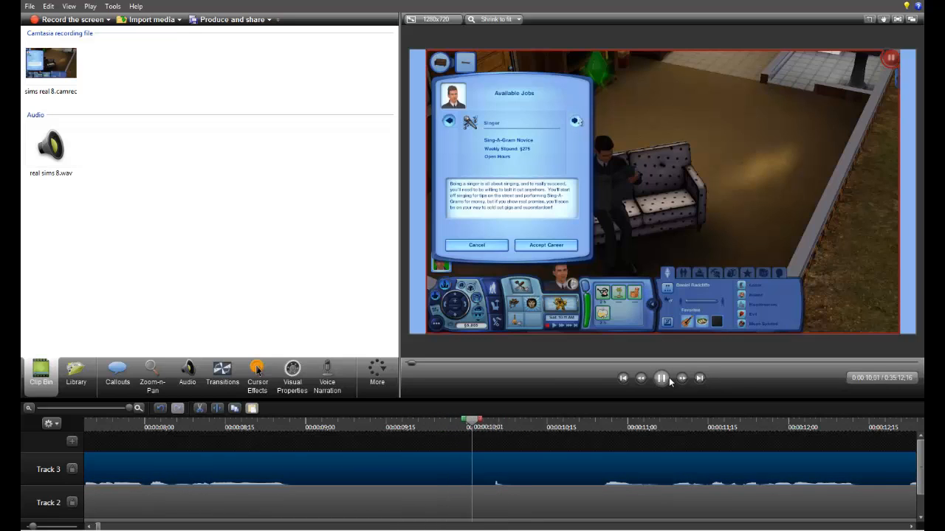
{"action": "left_click", "coordinate": [662, 379]}
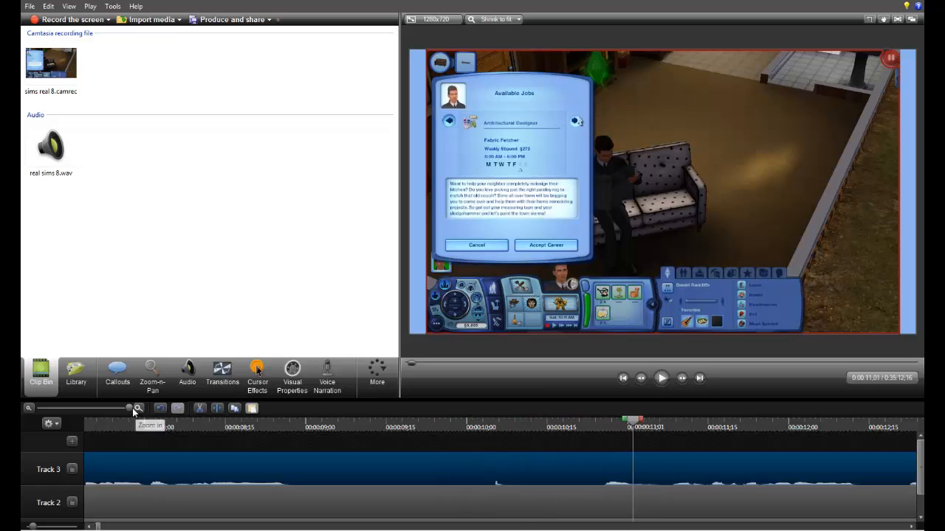
{"action": "left_click_drag", "start_coordinate": [129, 408], "coordinate": [91, 416]}
{"action": "left_click", "coordinate": [661, 378]}
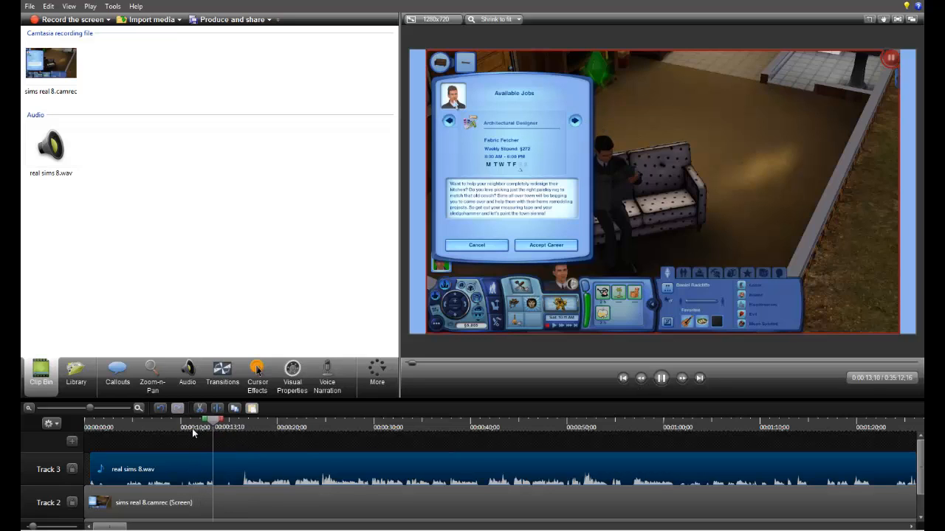
{"action": "left_click", "coordinate": [167, 418]}
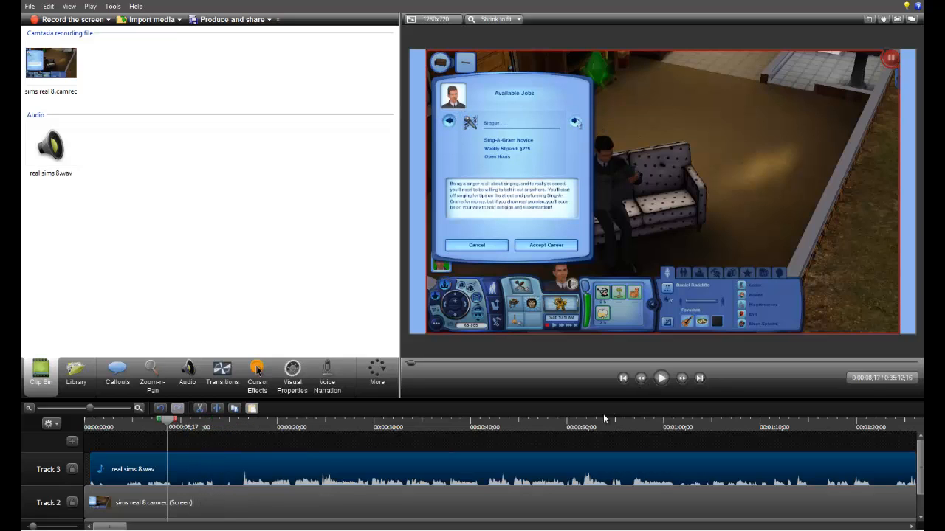
{"action": "left_click", "coordinate": [662, 385]}
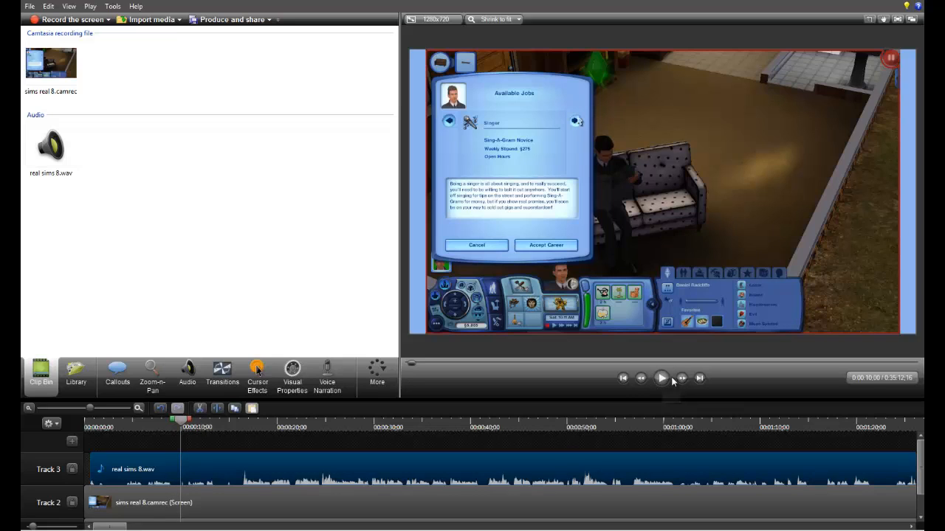
{"action": "left_click", "coordinate": [662, 378]}
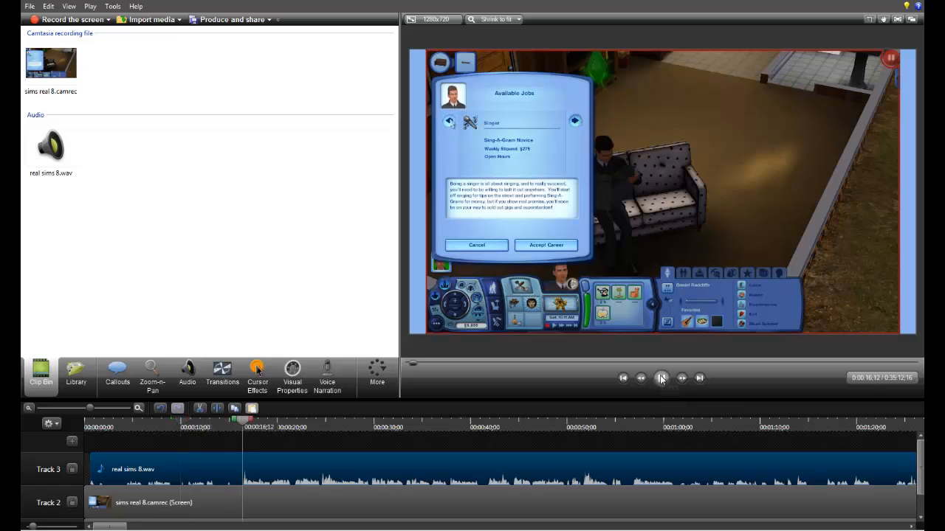
{"action": "left_click", "coordinate": [661, 379]}
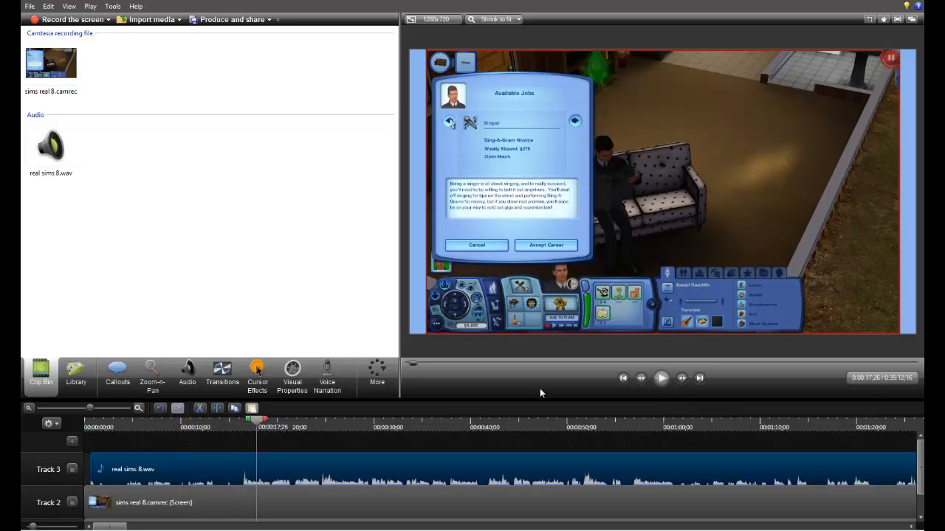
Step: Split the clips on all three tracks at 0:00:15;26, just before the commentary begins
{"action": "left_click", "coordinate": [238, 425]}
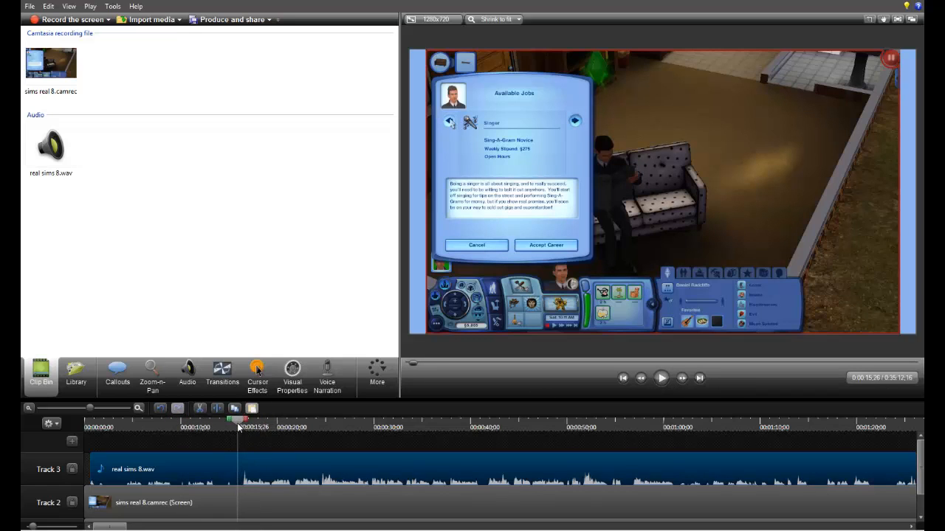
{"action": "left_click_drag", "start_coordinate": [243, 447], "coordinate": [234, 527]}
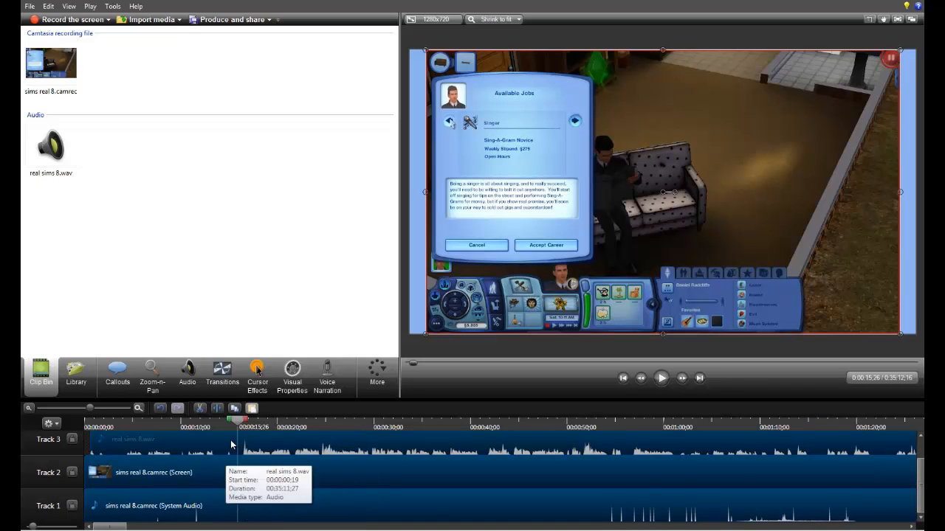
{"action": "key", "text": "s"}
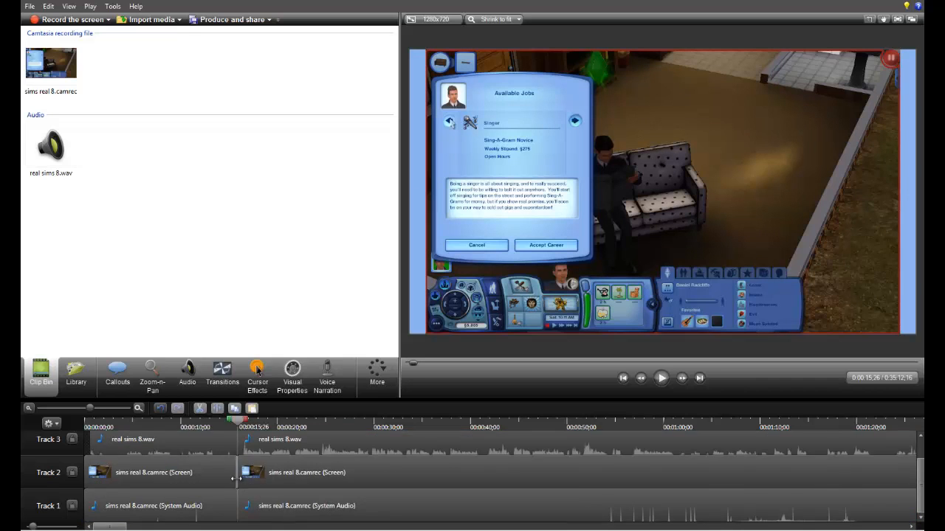
Step: Delete the opening segments before the split on all three tracks and move the remaining clips together to the timeline start
{"action": "left_click", "coordinate": [197, 467]}
{"action": "scroll", "coordinate": [199, 465], "scroll_direction": "down", "scroll_amount": 1}
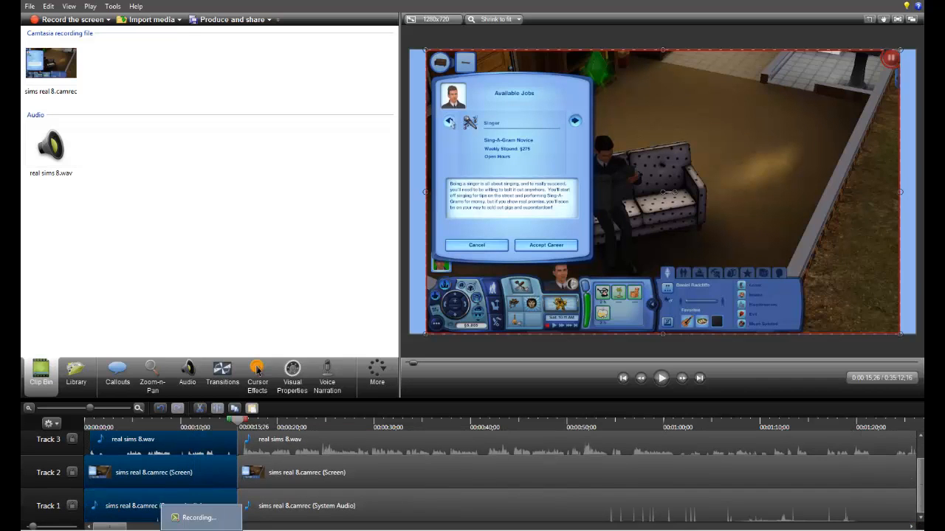
{"action": "key", "text": "Delete"}
{"action": "left_click_drag", "start_coordinate": [222, 448], "coordinate": [263, 521]}
{"action": "left_click_drag", "start_coordinate": [306, 479], "coordinate": [112, 519]}
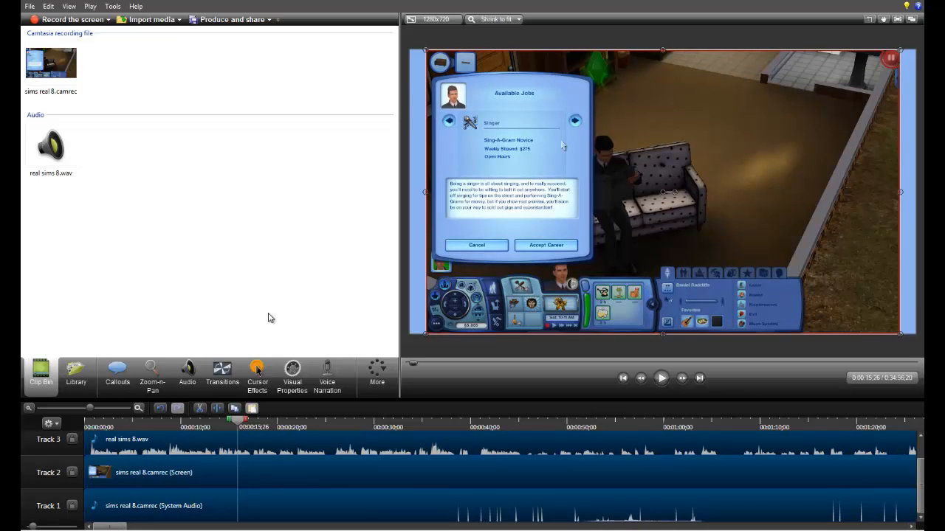
Step: Add a Fade transition to the beginning of the sims real 8.camrec screen clip on Track 2
{"action": "left_click", "coordinate": [222, 373]}
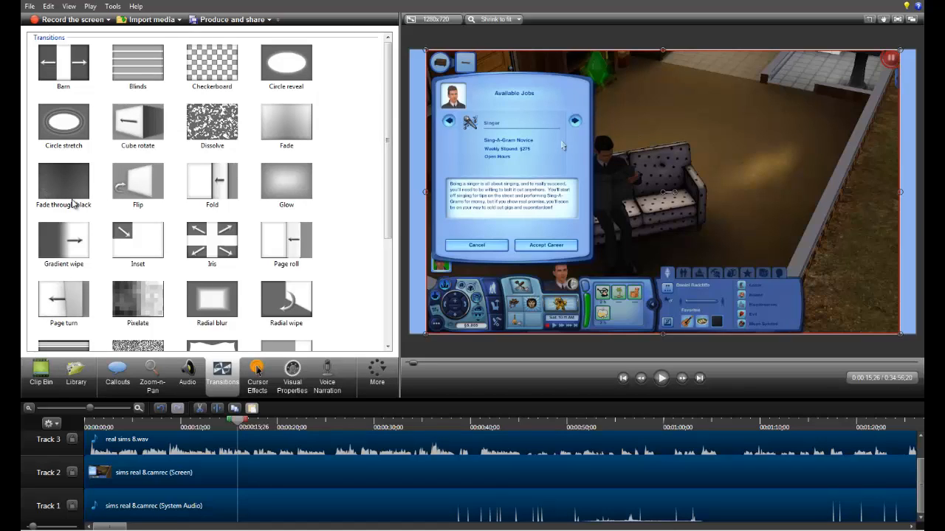
{"action": "left_click_drag", "start_coordinate": [290, 148], "coordinate": [288, 151]}
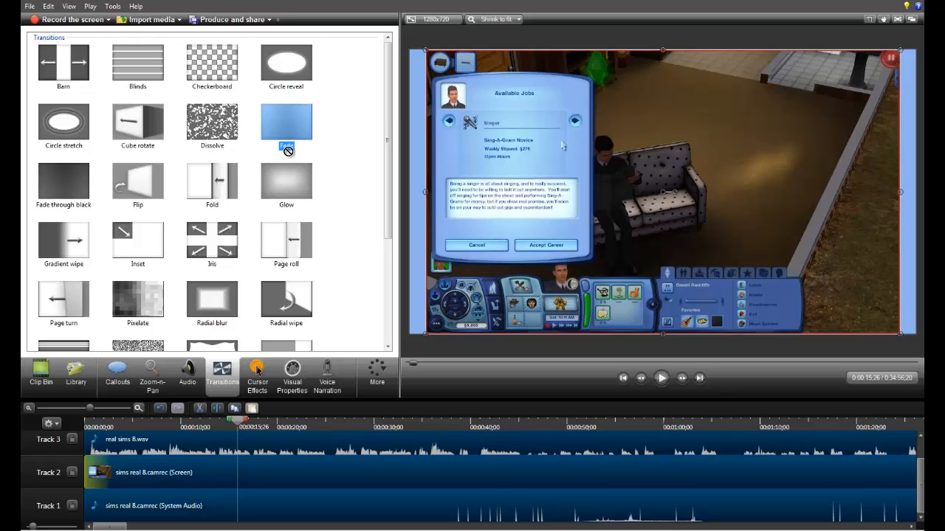
{"action": "left_click_drag", "start_coordinate": [117, 427], "coordinate": [97, 468]}
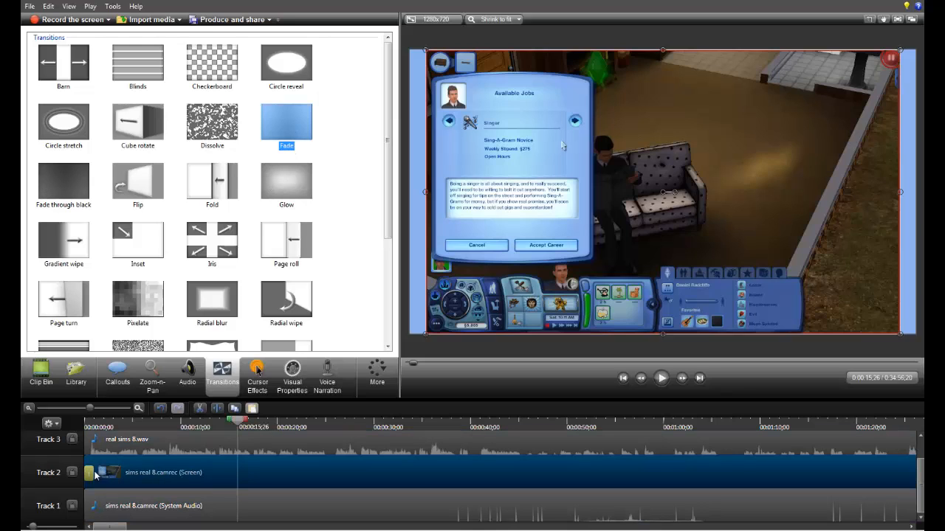
Step: Play the beginning of the timeline to preview the Fade transition and the trimmed opening, and return to the imported media
{"action": "left_click", "coordinate": [96, 427]}
{"action": "left_click", "coordinate": [662, 379]}
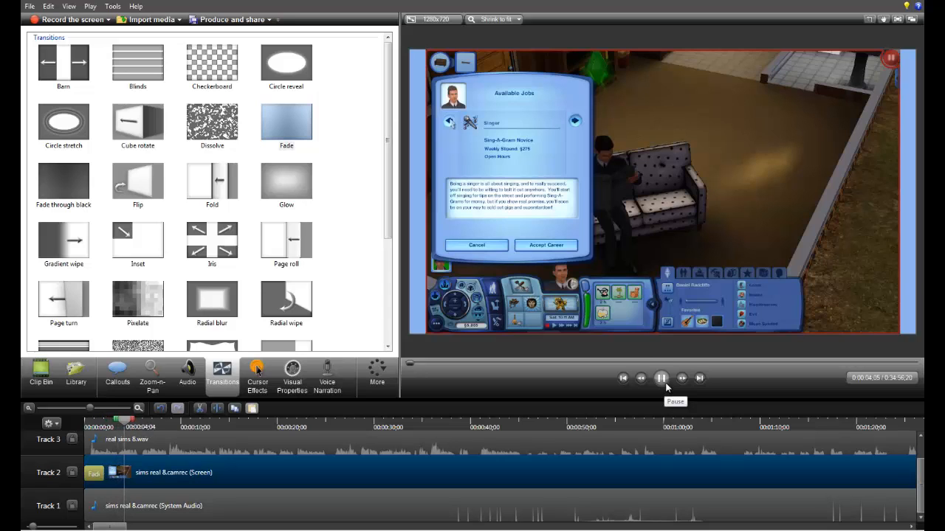
{"action": "left_click", "coordinate": [121, 392]}
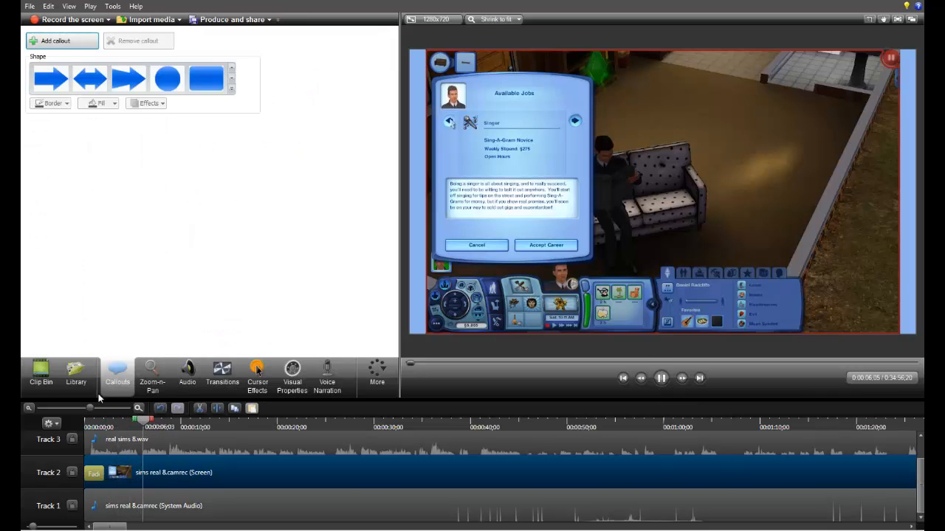
{"action": "left_click", "coordinate": [40, 372]}
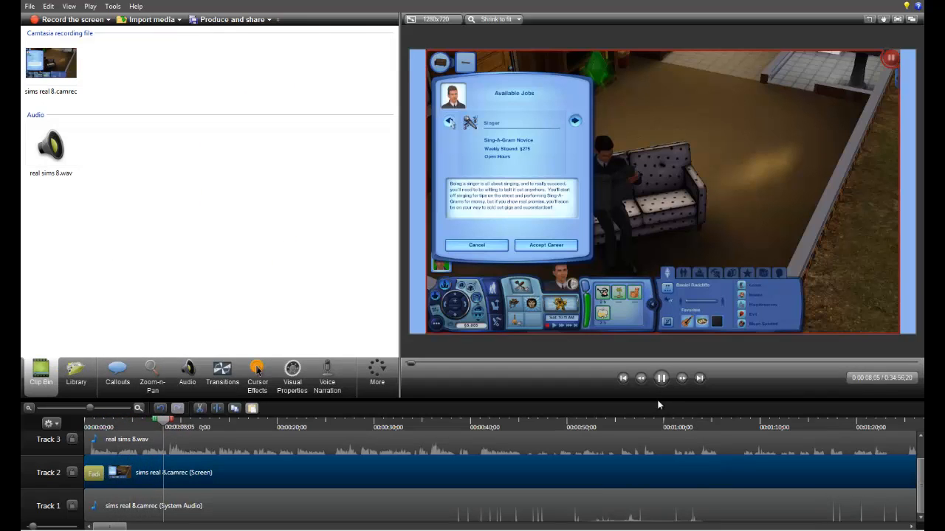
{"action": "left_click", "coordinate": [661, 378]}
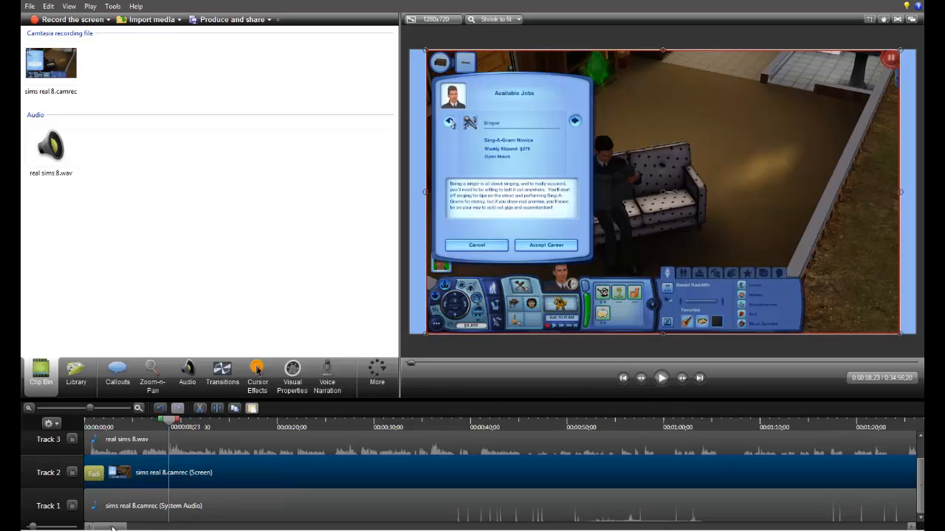
Step: Play the footage between about 0:01:29 and 0:01:43 to find a section to cut
{"action": "scroll", "coordinate": [103, 527], "scroll_direction": "right", "scroll_amount": 10}
{"action": "scroll", "coordinate": [96, 526], "scroll_direction": "right", "scroll_amount": 20}
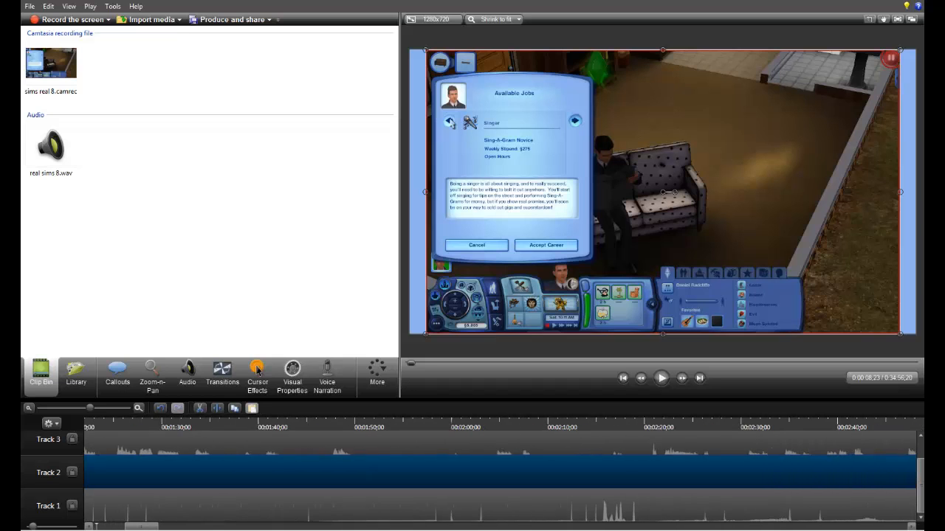
{"action": "left_click_drag", "start_coordinate": [219, 527], "coordinate": [138, 527]}
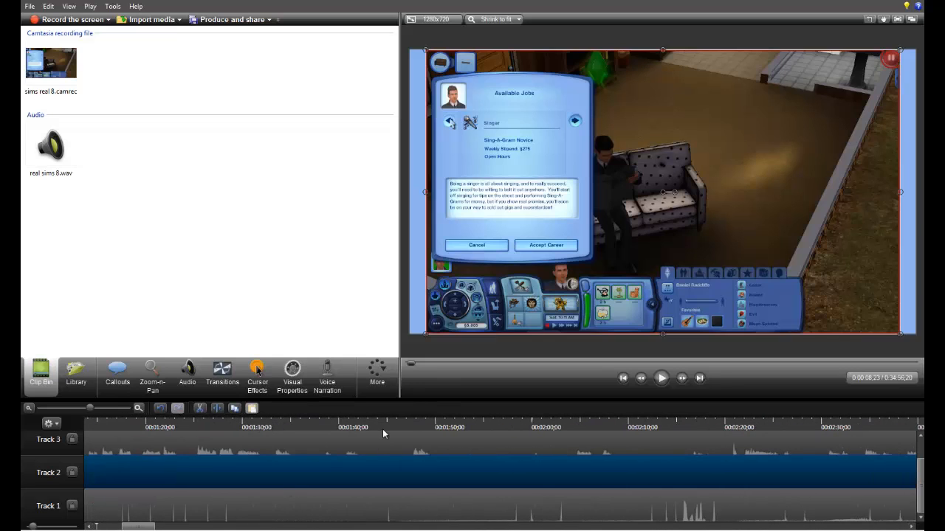
{"action": "left_click", "coordinate": [347, 425]}
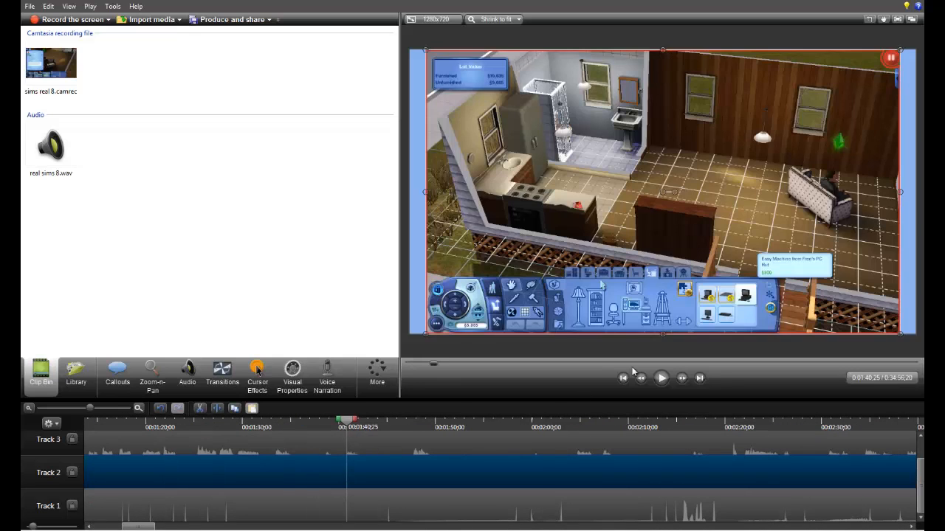
{"action": "left_click", "coordinate": [227, 425]}
{"action": "left_click", "coordinate": [659, 379]}
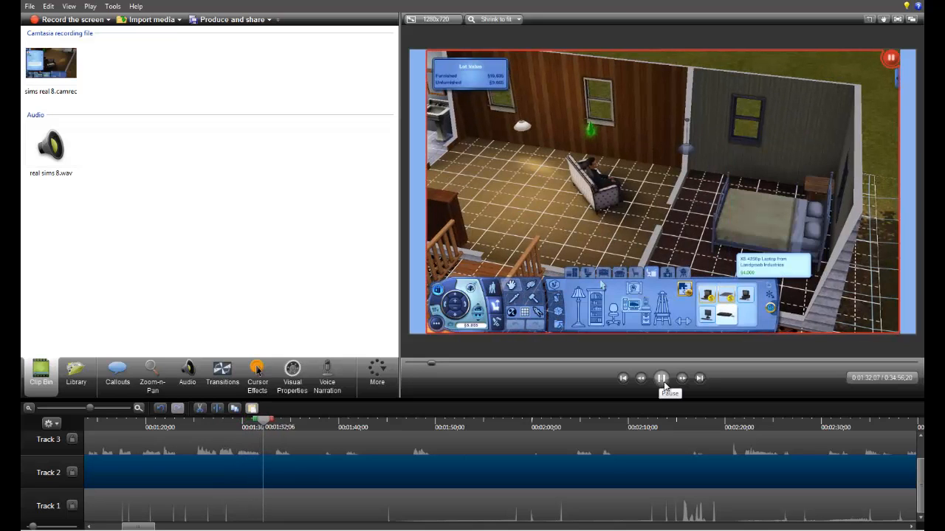
{"action": "left_click", "coordinate": [664, 385]}
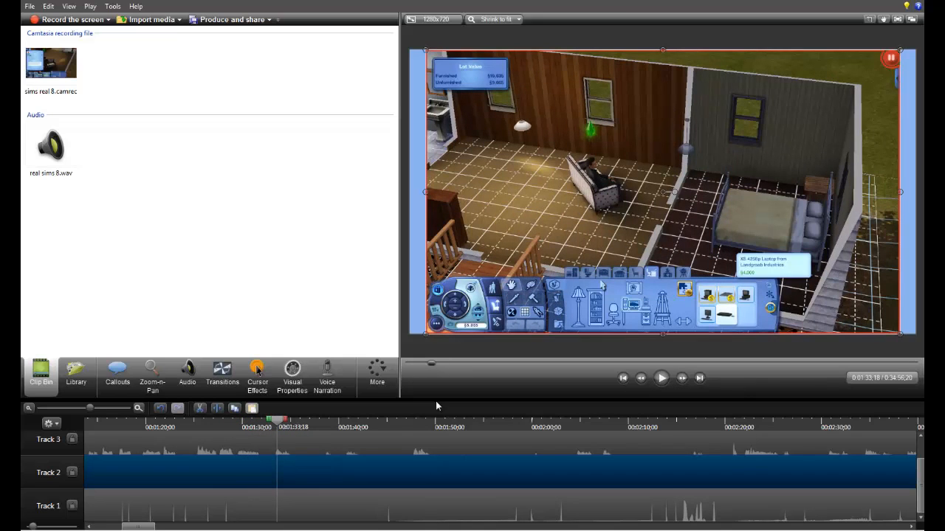
{"action": "left_click", "coordinate": [660, 378]}
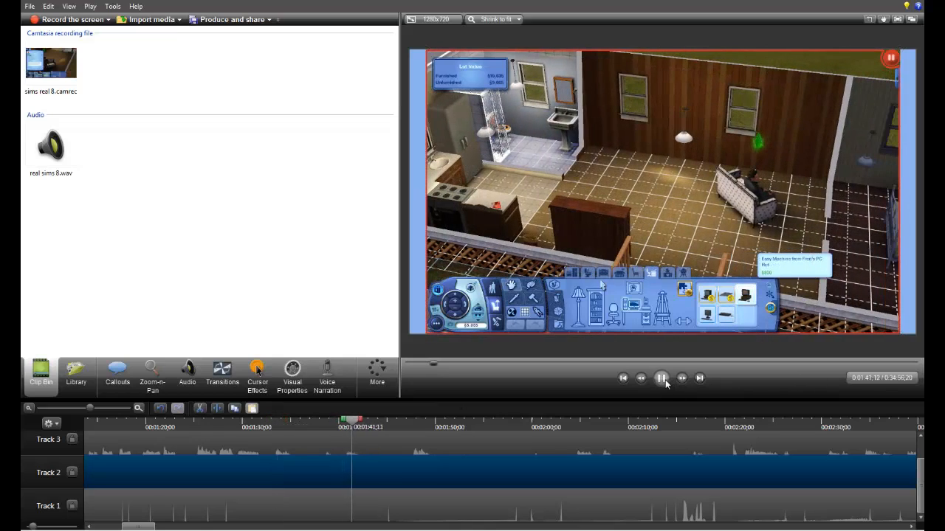
{"action": "left_click", "coordinate": [662, 378]}
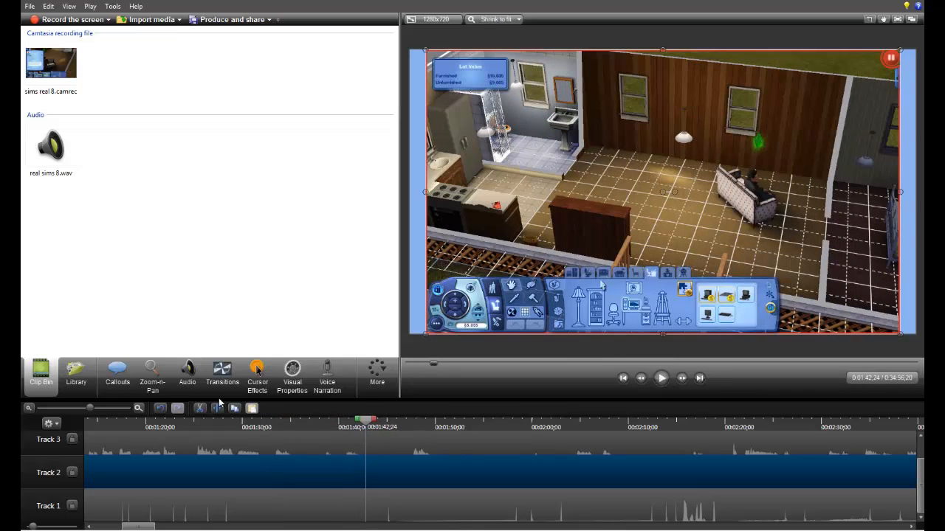
Step: Split the clips on all three tracks at 0:01:35;11
{"action": "left_click", "coordinate": [295, 428]}
{"action": "left_click_drag", "start_coordinate": [295, 428], "coordinate": [326, 528]}
{"action": "scroll", "coordinate": [310, 440], "scroll_direction": "up", "scroll_amount": 1}
{"action": "key", "text": "s"}
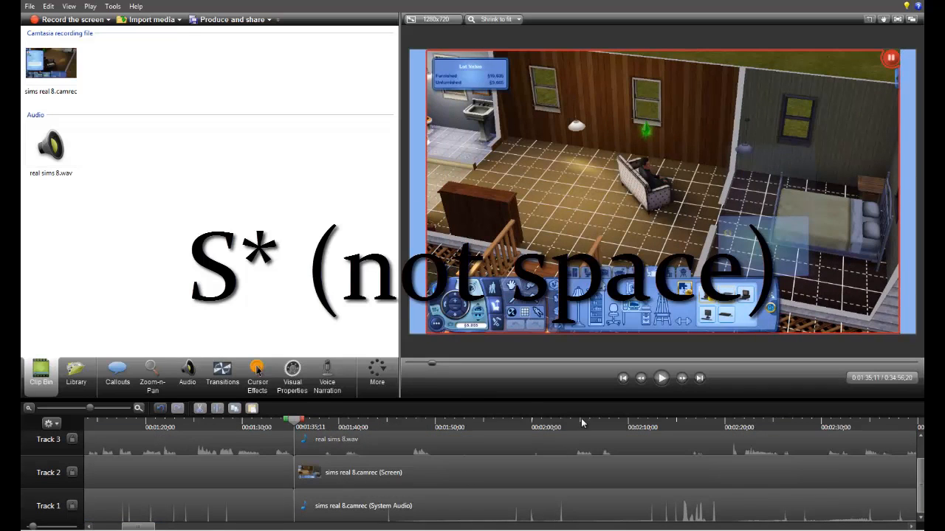
Step: Lower the volume of the Track 1 system audio clip after the 0:01:35;11 split to silence
{"action": "left_click", "coordinate": [572, 422]}
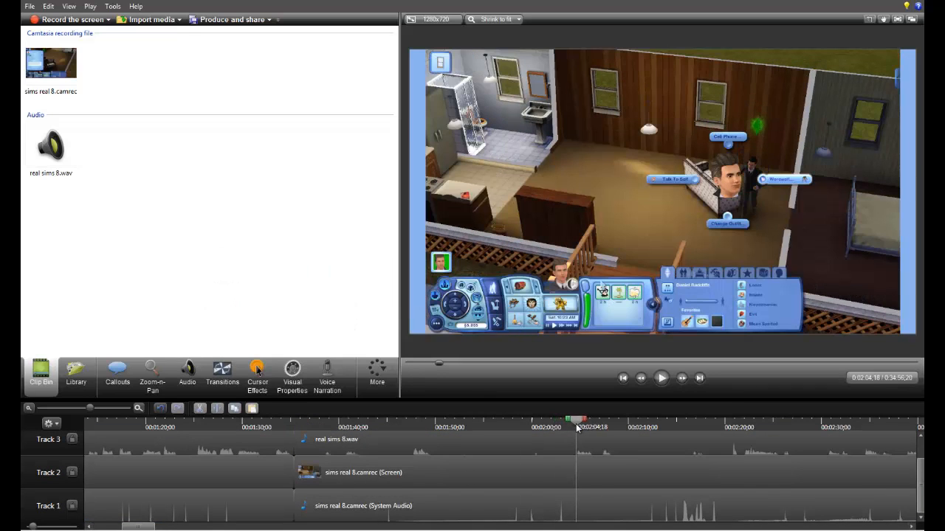
{"action": "left_click", "coordinate": [465, 501]}
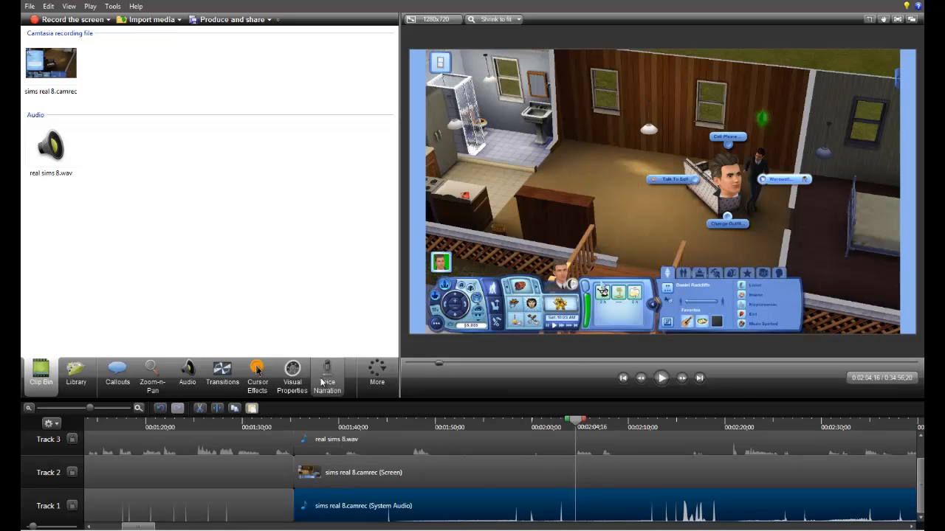
{"action": "left_click", "coordinate": [189, 378]}
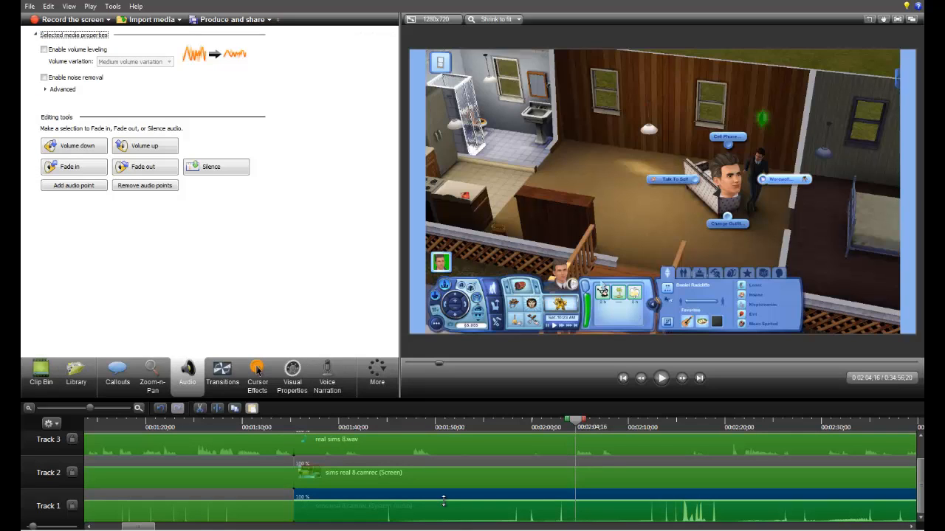
{"action": "left_click_drag", "start_coordinate": [443, 502], "coordinate": [439, 521]}
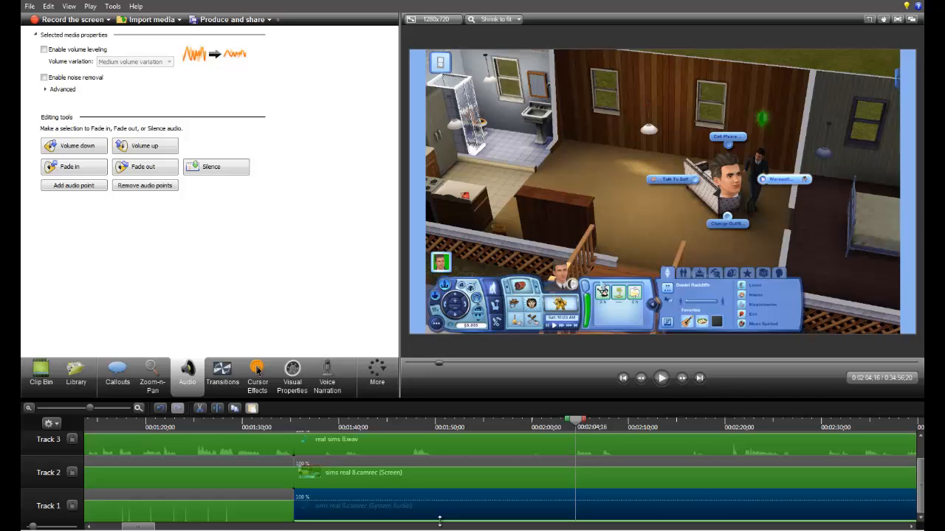
{"action": "left_click_drag", "start_coordinate": [440, 521], "coordinate": [440, 522]}
Step: Play the footage around 0:02:01 and split the clips on all three tracks at 0:02:04;07
{"action": "left_click", "coordinate": [524, 415]}
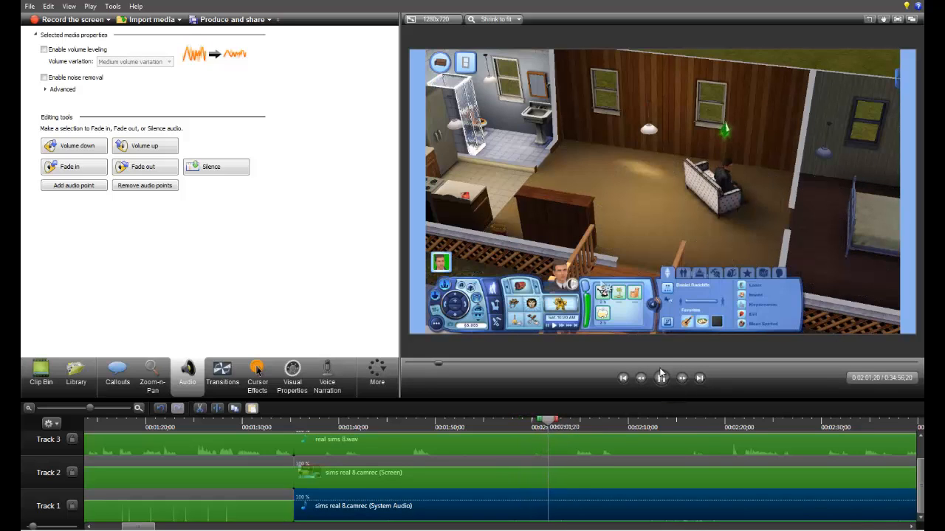
{"action": "left_click", "coordinate": [564, 426]}
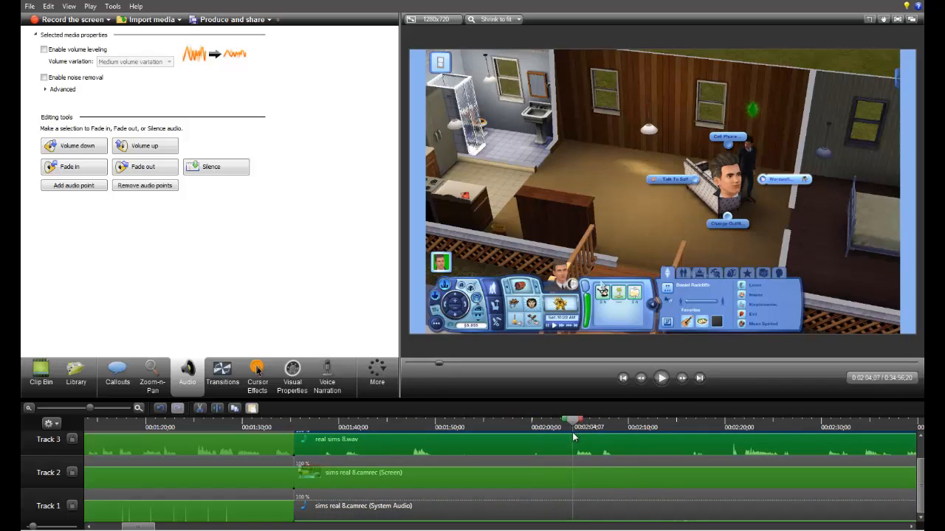
{"action": "scroll", "coordinate": [487, 474], "scroll_direction": "up", "scroll_amount": 1}
{"action": "left_click_drag", "start_coordinate": [485, 441], "coordinate": [462, 520]}
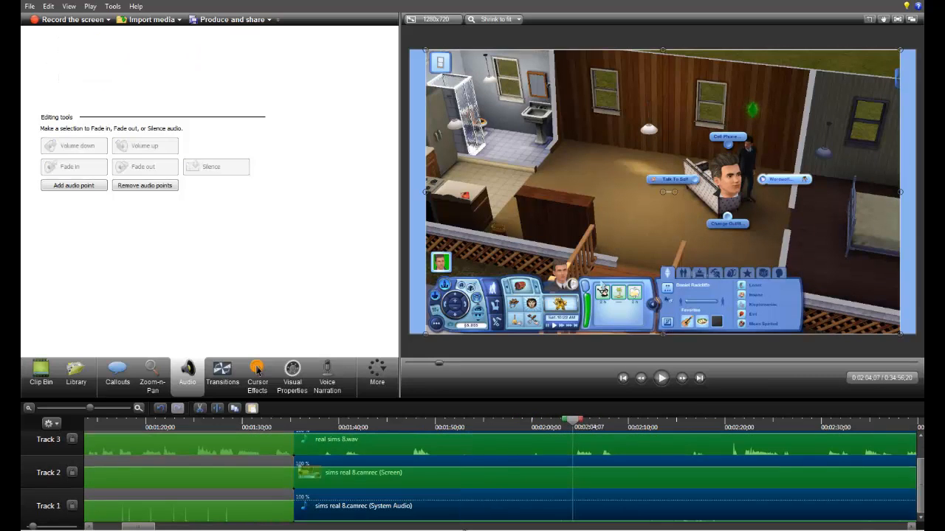
{"action": "key", "text": "s"}
{"action": "scroll", "coordinate": [453, 484], "scroll_direction": "up", "scroll_amount": 1}
Step: Cut out the segments between 0:01:35;11 and 0:02:04;07 on all three tracks without leaving a gap, and add a Fade transition at the Track 2 join
{"action": "left_click_drag", "start_coordinate": [438, 451], "coordinate": [436, 521]}
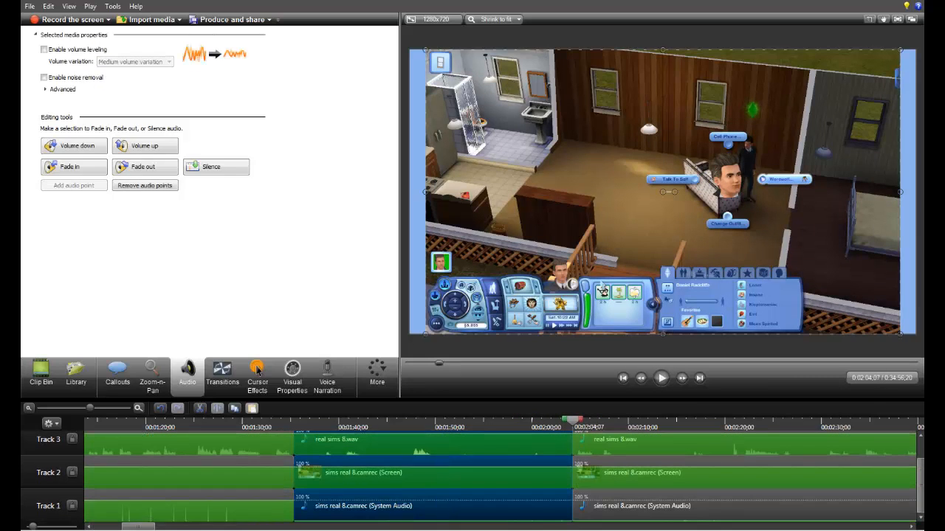
{"action": "key", "text": "Delete"}
{"action": "left_click_drag", "start_coordinate": [601, 473], "coordinate": [321, 474]}
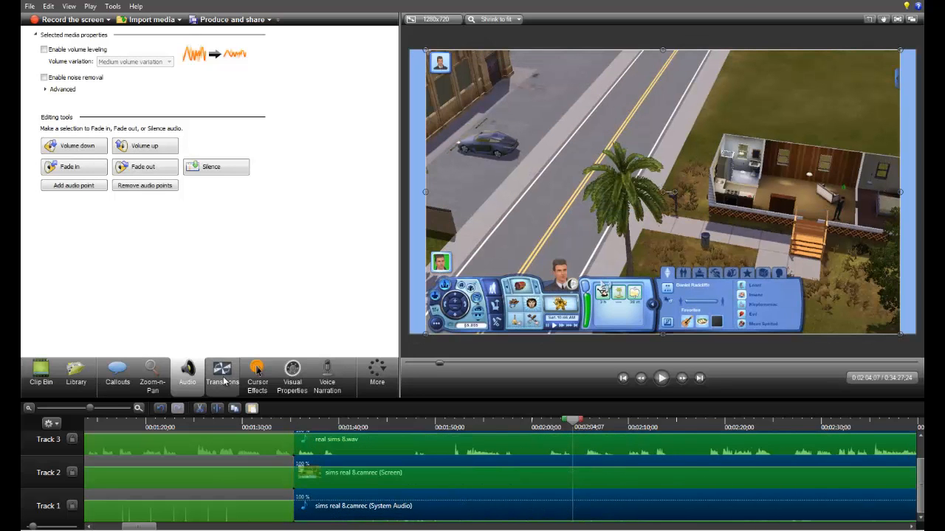
{"action": "left_click", "coordinate": [223, 378]}
{"action": "left_click_drag", "start_coordinate": [299, 129], "coordinate": [307, 471]}
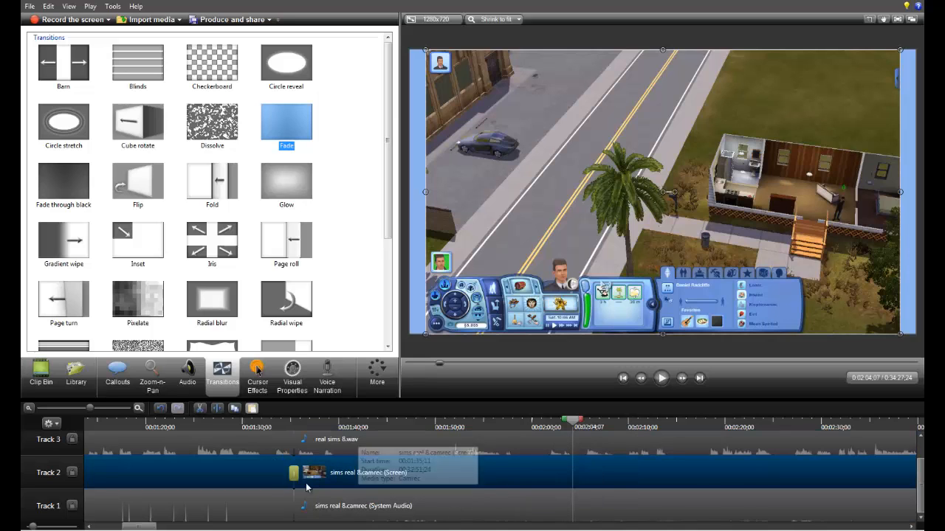
Step: Split the clips on all three tracks at 0:01:39;25 and again at 0:01:47;19
{"action": "left_click", "coordinate": [339, 426]}
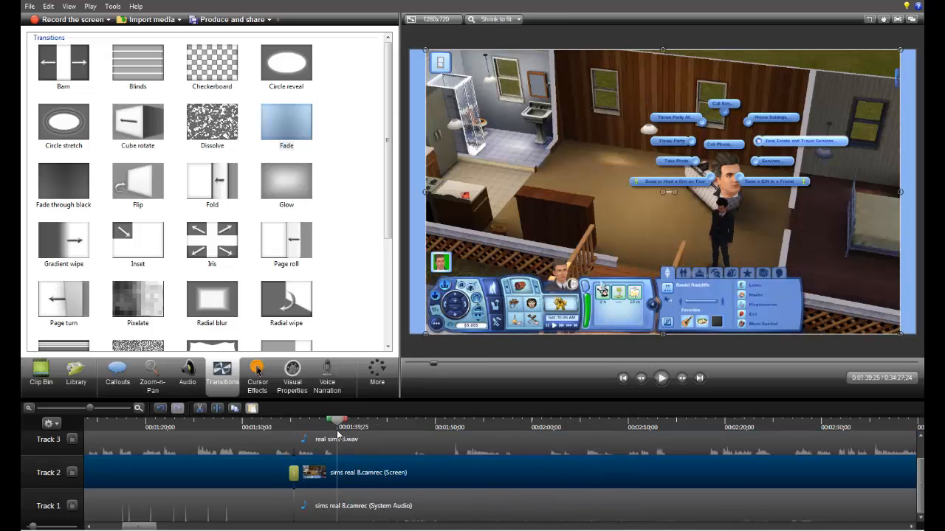
{"action": "scroll", "coordinate": [338, 473], "scroll_direction": "up", "scroll_amount": 1}
{"action": "key", "text": "s"}
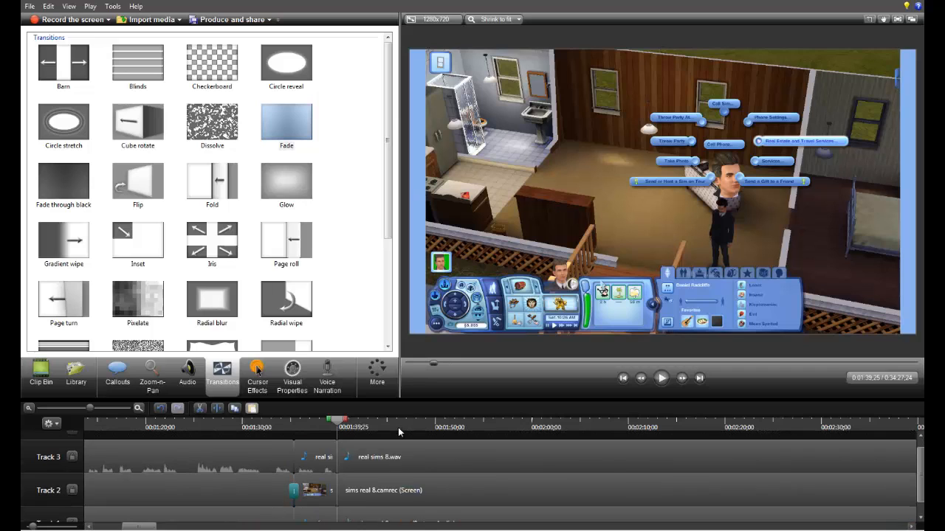
{"action": "left_click", "coordinate": [411, 427]}
{"action": "scroll", "coordinate": [373, 468], "scroll_direction": "up", "scroll_amount": 1}
{"action": "key", "text": "s"}
{"action": "scroll", "coordinate": [387, 487], "scroll_direction": "down", "scroll_amount": 1}
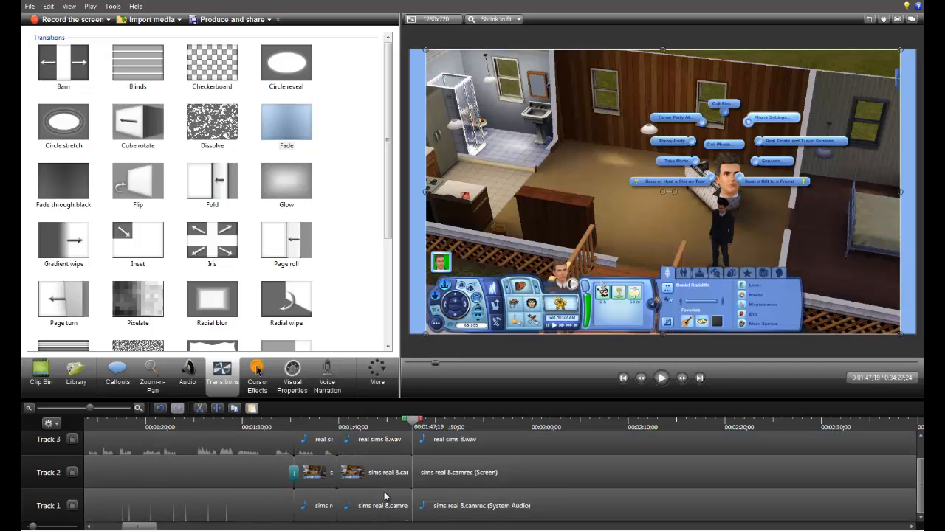
Step: Cut out the segments between 0:01:39;25 and 0:01:47;19 on all three tracks without leaving a gap, and add a Fade transition at the Track 2 join
{"action": "scroll", "coordinate": [378, 472], "scroll_direction": "up", "scroll_amount": 1}
{"action": "left_click", "coordinate": [375, 459]}
{"action": "scroll", "coordinate": [375, 469], "scroll_direction": "down", "scroll_amount": 1}
{"action": "key", "text": "Delete"}
{"action": "left_click", "coordinate": [375, 487]}
{"action": "key", "text": "Delete"}
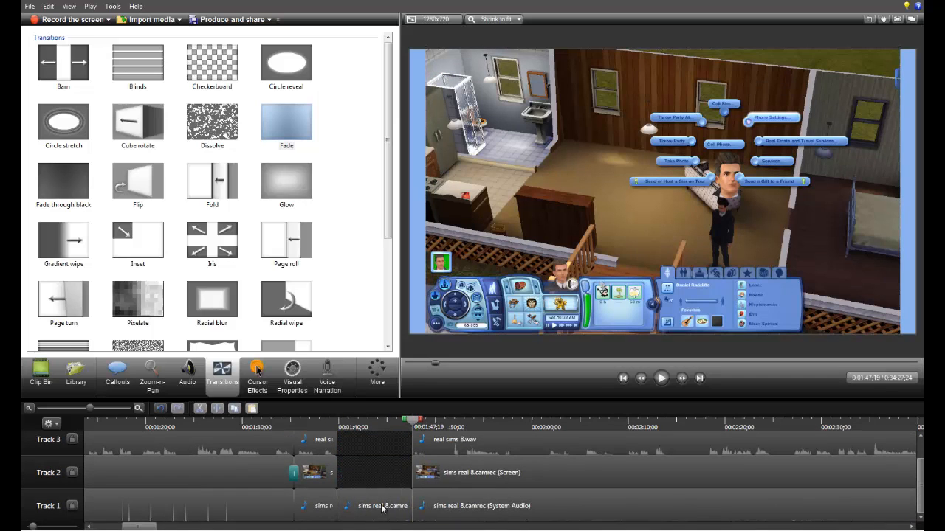
{"action": "left_click", "coordinate": [382, 508]}
{"action": "key", "text": "Delete"}
{"action": "left_click_drag", "start_coordinate": [397, 446], "coordinate": [434, 510]}
{"action": "left_click_drag", "start_coordinate": [434, 509], "coordinate": [358, 506]}
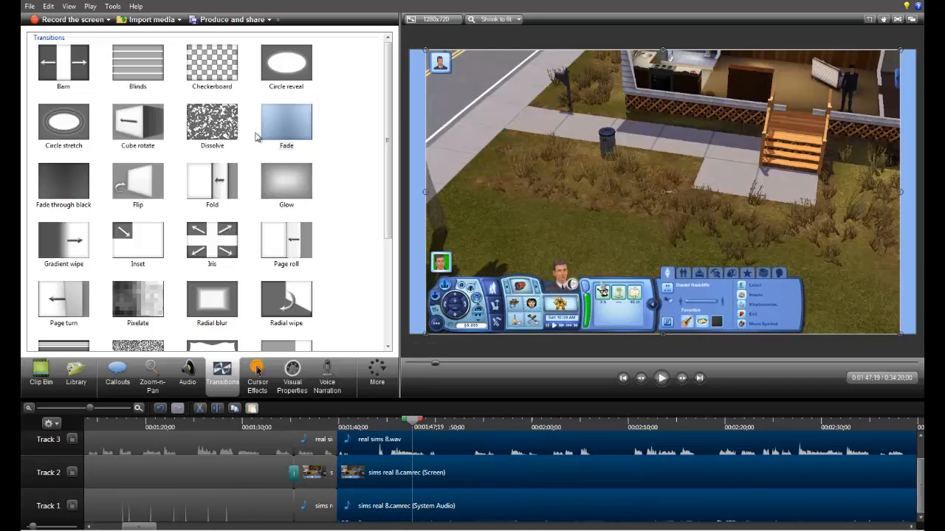
{"action": "left_click_drag", "start_coordinate": [281, 130], "coordinate": [340, 474]}
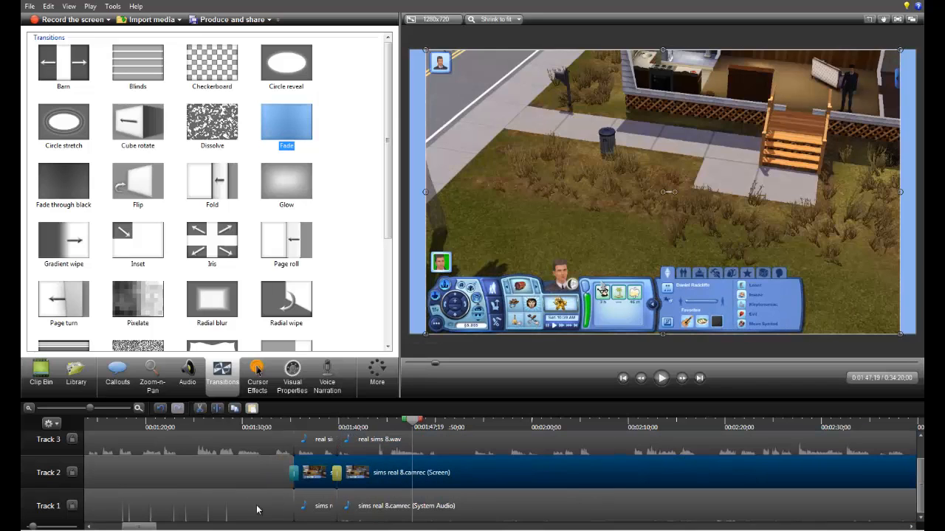
Step: Play the earlier footage up to about 0:01:13 and split the clips on all three tracks at 0:01:06;05
{"action": "mouse_move", "coordinate": [146, 527]}
{"action": "left_mouse_down"}
{"action": "mouse_move", "coordinate": [510, 527]}
{"action": "mouse_move", "coordinate": [107, 527]}
{"action": "mouse_move", "coordinate": [147, 527]}
{"action": "mouse_move", "coordinate": [94, 481]}
{"action": "left_mouse_up"}
{"action": "scroll", "coordinate": [264, 494], "scroll_direction": "up", "scroll_amount": 1}
{"action": "left_click", "coordinate": [97, 427]}
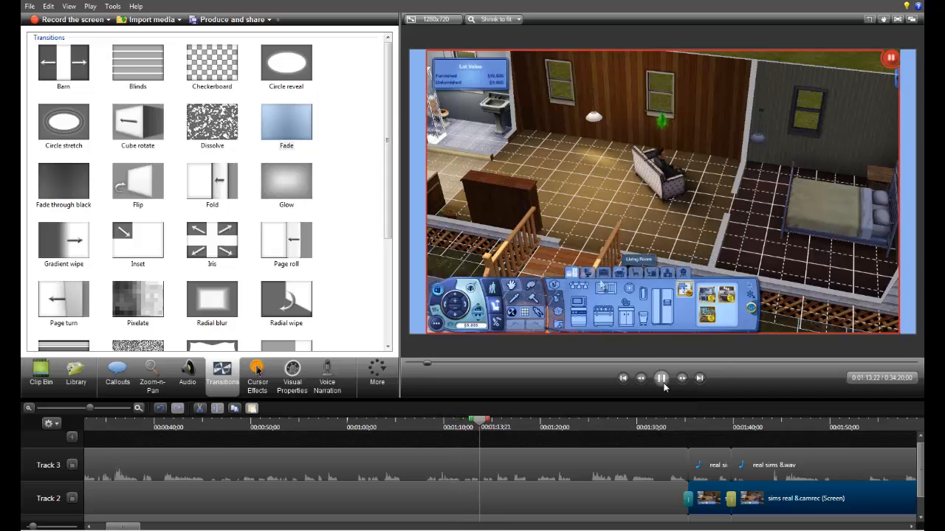
{"action": "left_click", "coordinate": [662, 382]}
{"action": "left_click_drag", "start_coordinate": [424, 434], "coordinate": [466, 530]}
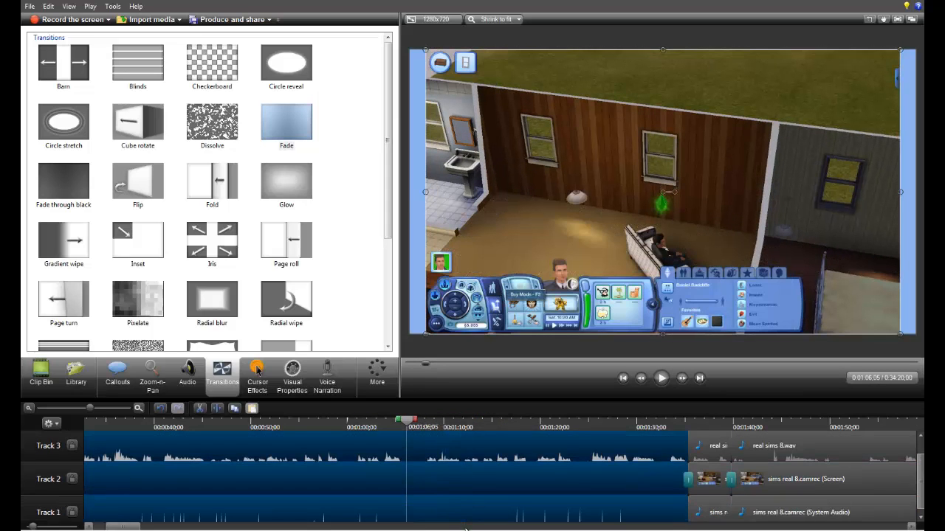
{"action": "key", "text": "s"}
{"action": "scroll", "coordinate": [520, 456], "scroll_direction": "up", "scroll_amount": 1}
Step: Delete the segments between 0:01:06;05 and 0:01:35;11 on all three tracks, along with the leftover transition starting the next Track 2 clip
{"action": "left_click_drag", "start_coordinate": [511, 443], "coordinate": [526, 527]}
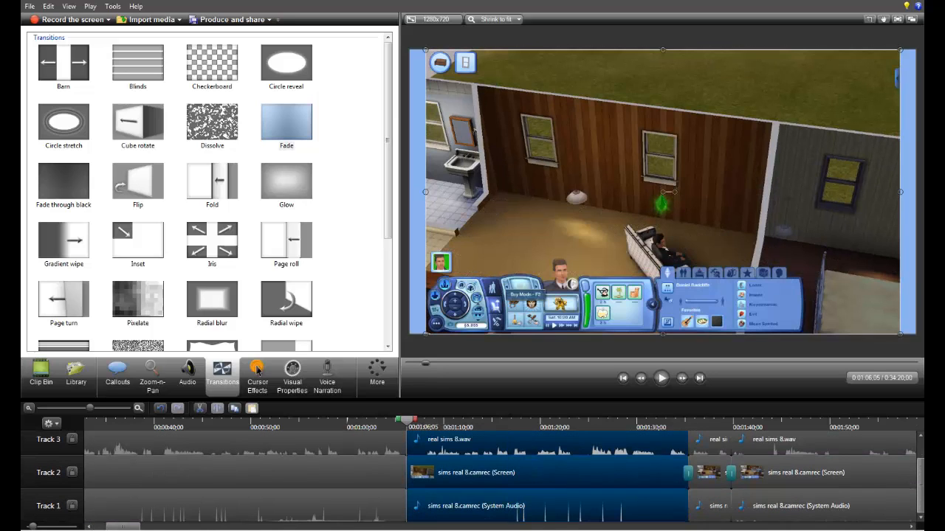
{"action": "key", "text": "Delete"}
{"action": "scroll", "coordinate": [671, 472], "scroll_direction": "up", "scroll_amount": 1}
{"action": "left_click_drag", "start_coordinate": [663, 456], "coordinate": [734, 527]}
{"action": "left_click", "coordinate": [691, 478]}
{"action": "key", "text": "Delete"}
Step: Move the remaining clips on all three tracks back to 0:01:06;05 and add a Fade transition at the Track 2 join
{"action": "left_click_drag", "start_coordinate": [656, 437], "coordinate": [756, 511]}
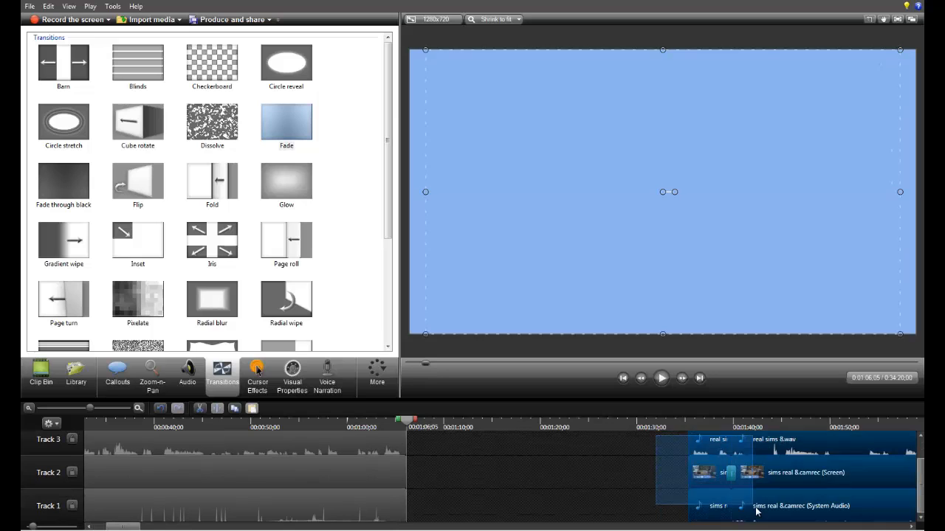
{"action": "left_click_drag", "start_coordinate": [793, 476], "coordinate": [511, 476]}
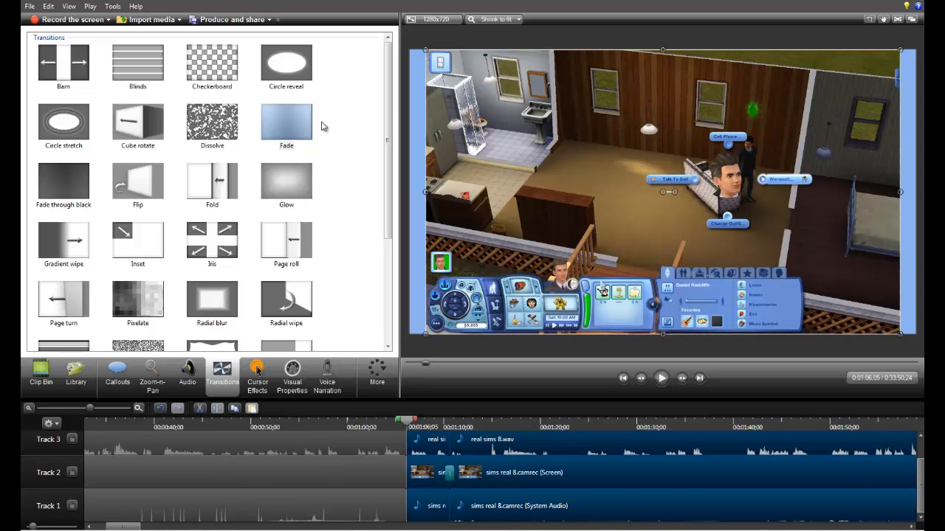
{"action": "left_click_drag", "start_coordinate": [294, 130], "coordinate": [408, 476]}
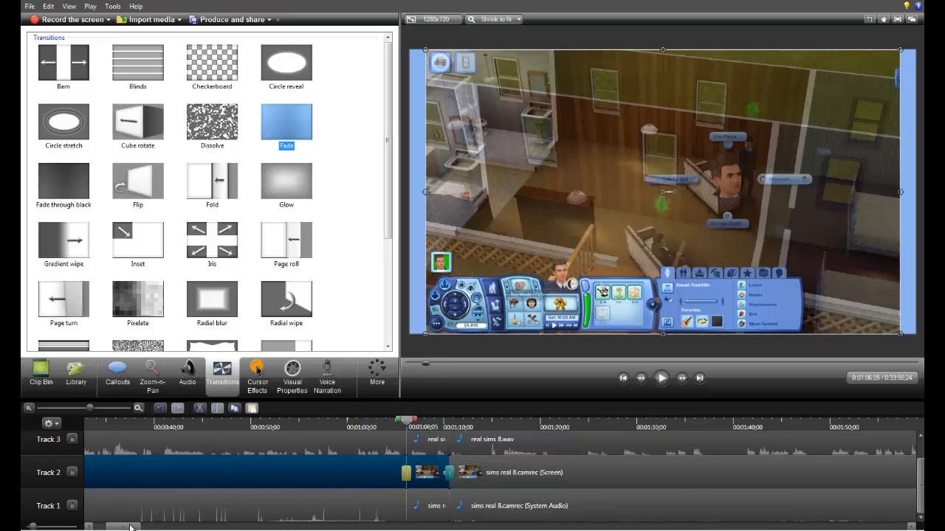
Step: Add a plain rectangle callout without rounded corners and place it on Track 4 starting at about 0:01:11
{"action": "left_click_drag", "start_coordinate": [133, 528], "coordinate": [143, 528]}
{"action": "scroll", "coordinate": [276, 487], "scroll_direction": "up", "scroll_amount": 1}
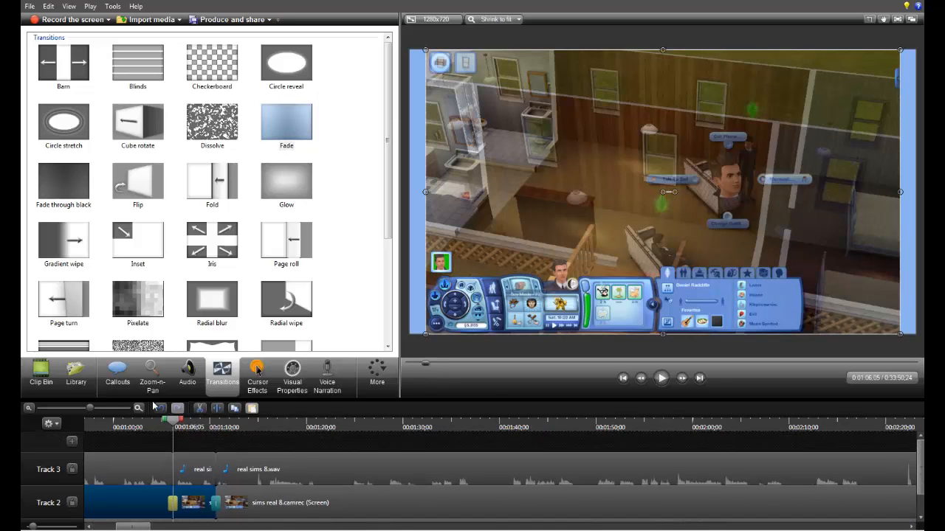
{"action": "left_click", "coordinate": [117, 373]}
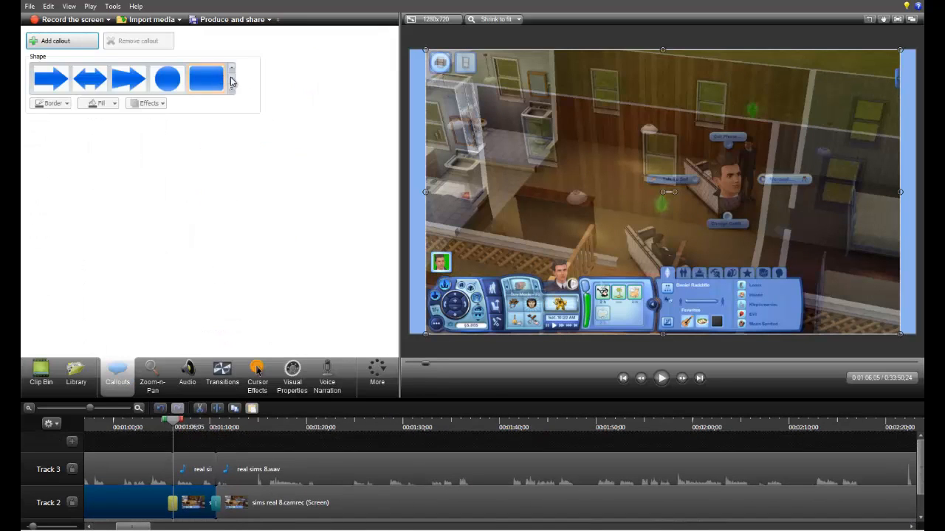
{"action": "scroll", "coordinate": [233, 82], "scroll_direction": "down", "scroll_amount": 2}
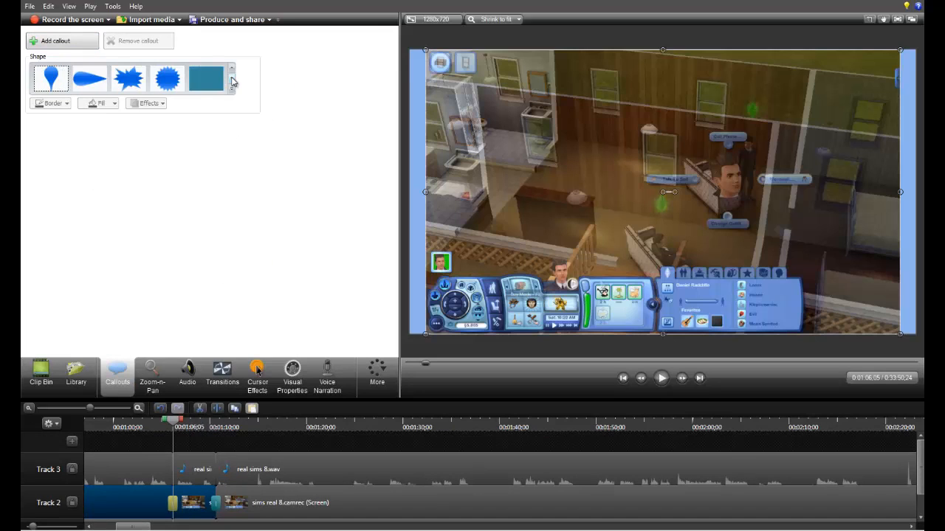
{"action": "left_click", "coordinate": [233, 69]}
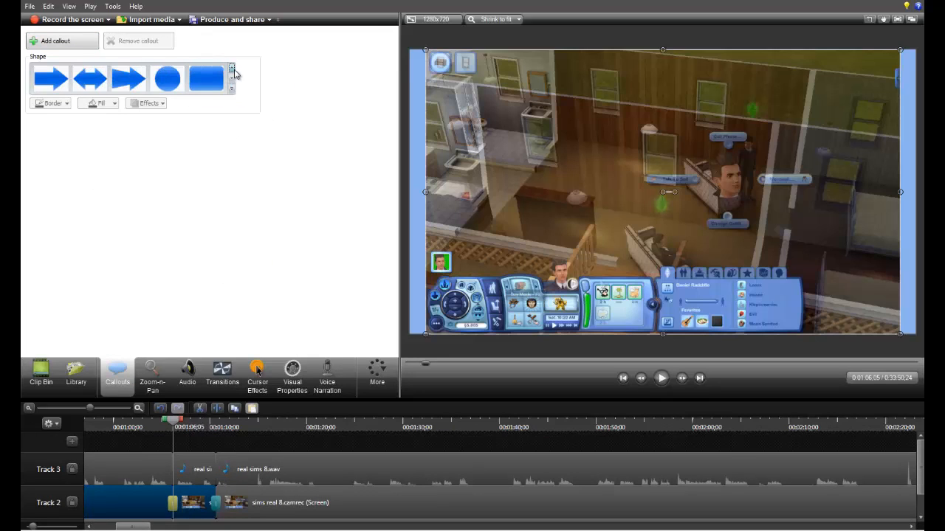
{"action": "left_click", "coordinate": [232, 87]}
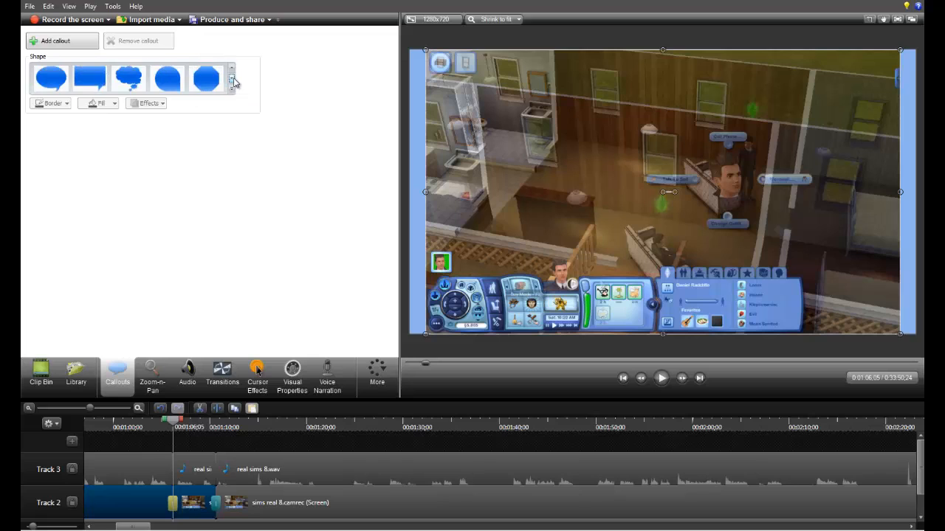
{"action": "left_click", "coordinate": [232, 87]}
{"action": "left_click", "coordinate": [232, 67]}
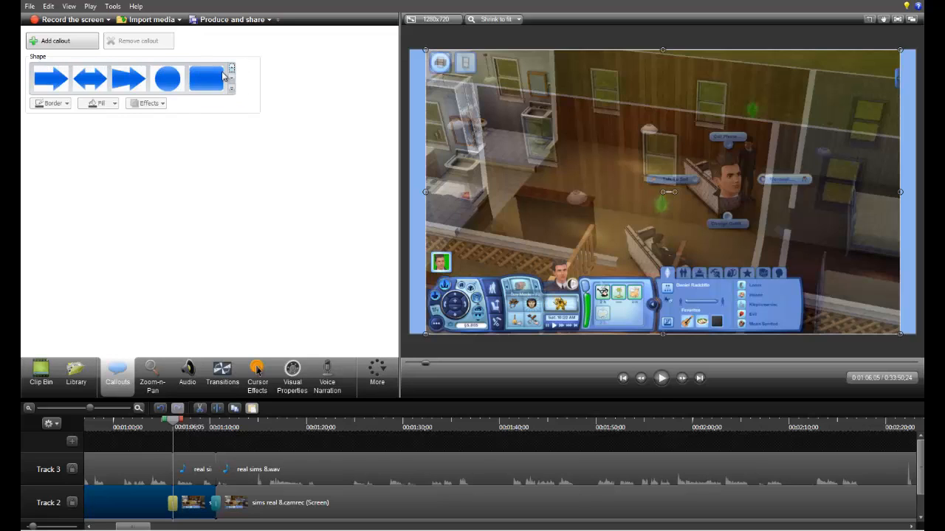
{"action": "left_click", "coordinate": [232, 81]}
{"action": "left_click", "coordinate": [232, 81]}
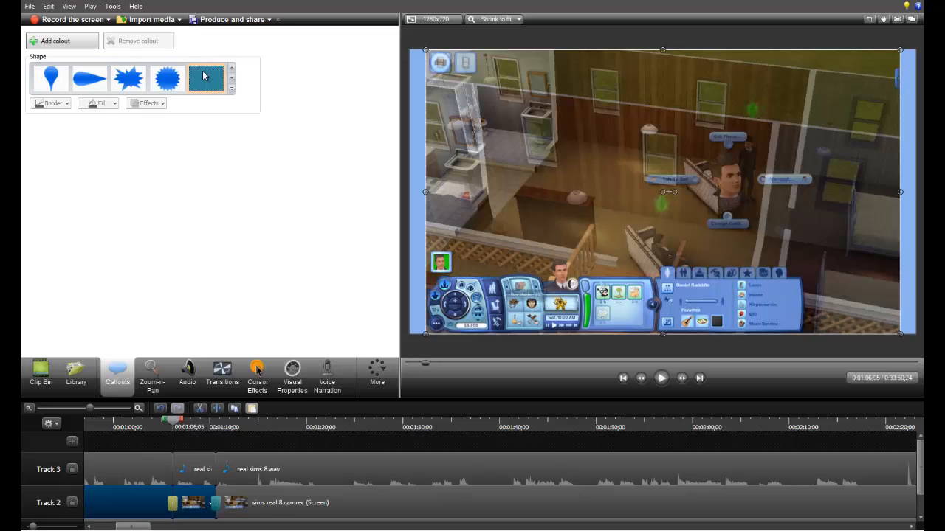
{"action": "left_click", "coordinate": [205, 76]}
{"action": "left_click_drag", "start_coordinate": [198, 451], "coordinate": [251, 454]}
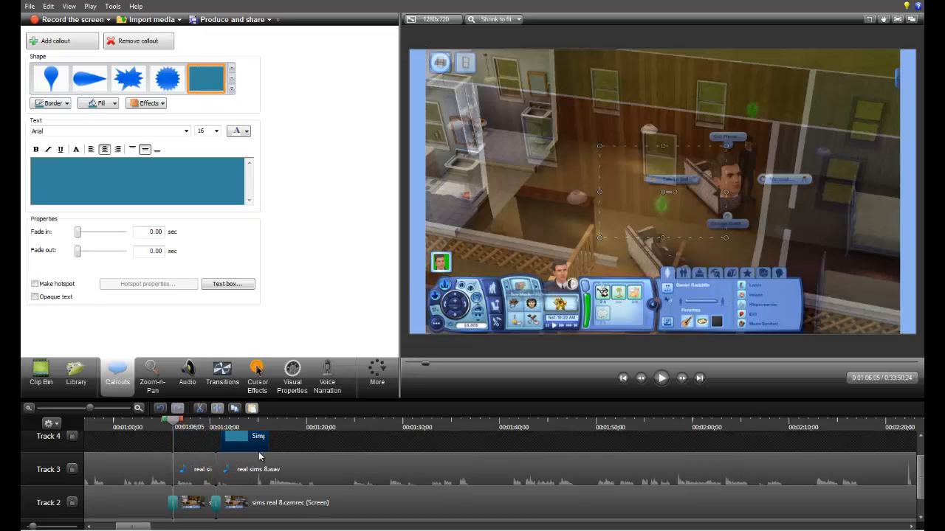
Step: Set the rectangle callout's fill to No fill, checking the result in the preview at 0:01:14;03
{"action": "left_click", "coordinate": [107, 104]}
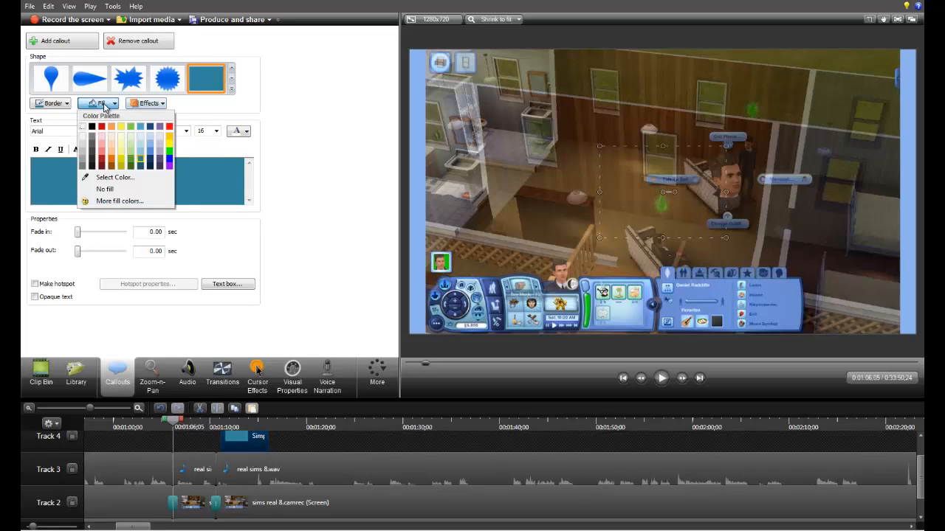
{"action": "left_click", "coordinate": [91, 191]}
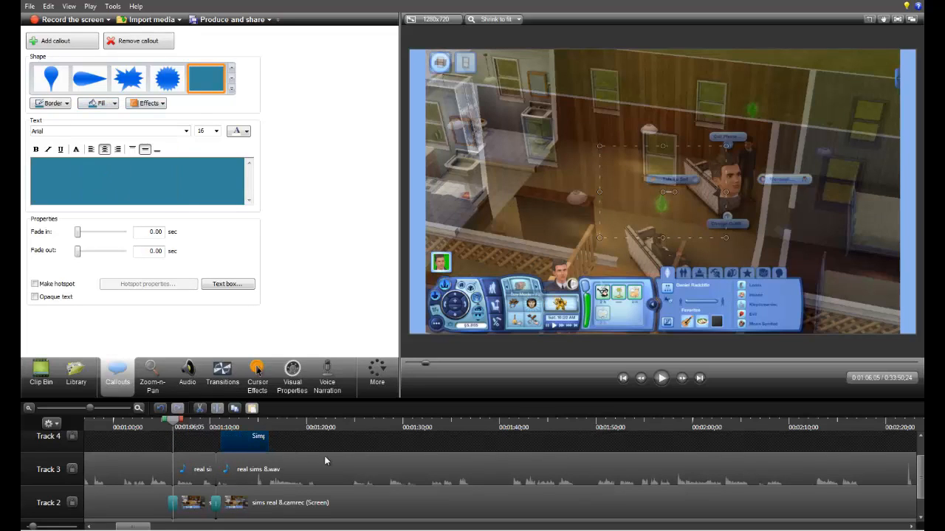
{"action": "left_click", "coordinate": [105, 104]}
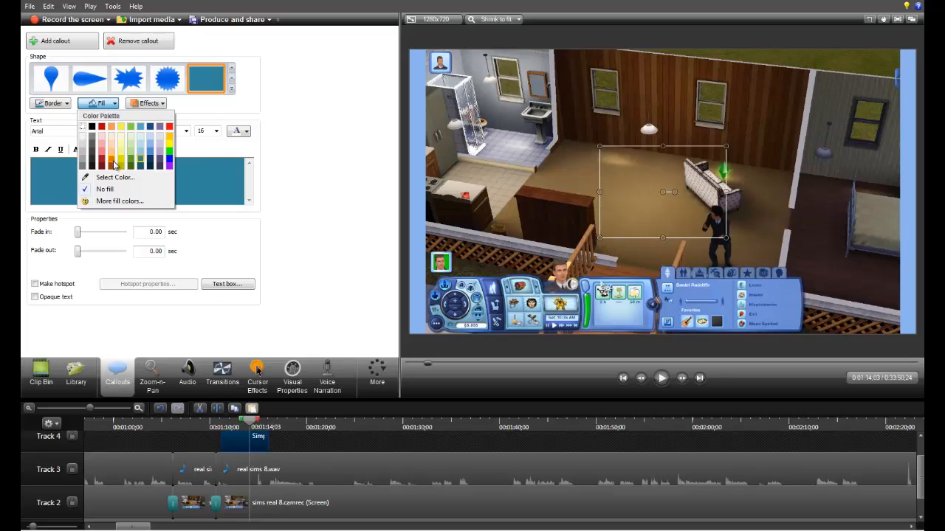
{"action": "left_click", "coordinate": [116, 194]}
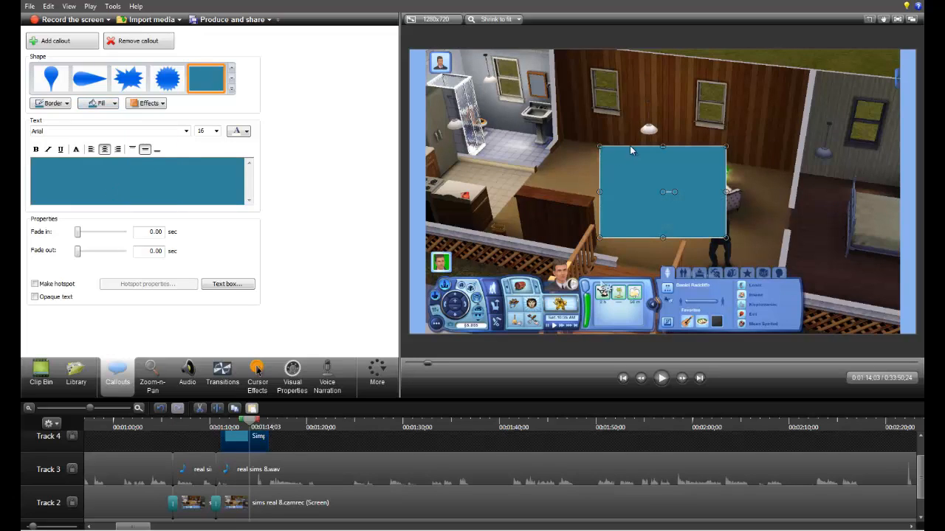
{"action": "left_click", "coordinate": [109, 106]}
{"action": "left_click", "coordinate": [131, 194]}
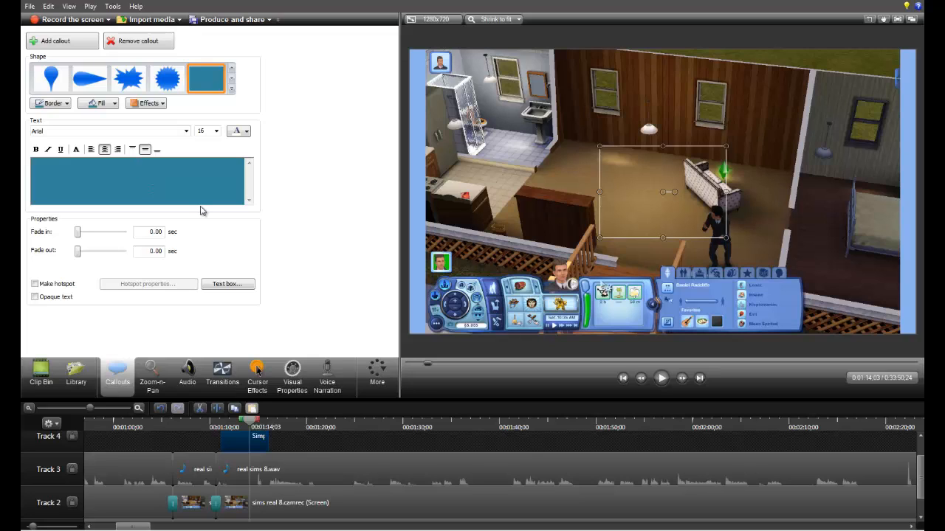
Step: Enter "Subscribe to TrueFriendsGaming" as the callout text and reposition and enlarge the callout to cover the whole video frame
{"action": "type", "text": "Subscribe to TrueFr"}
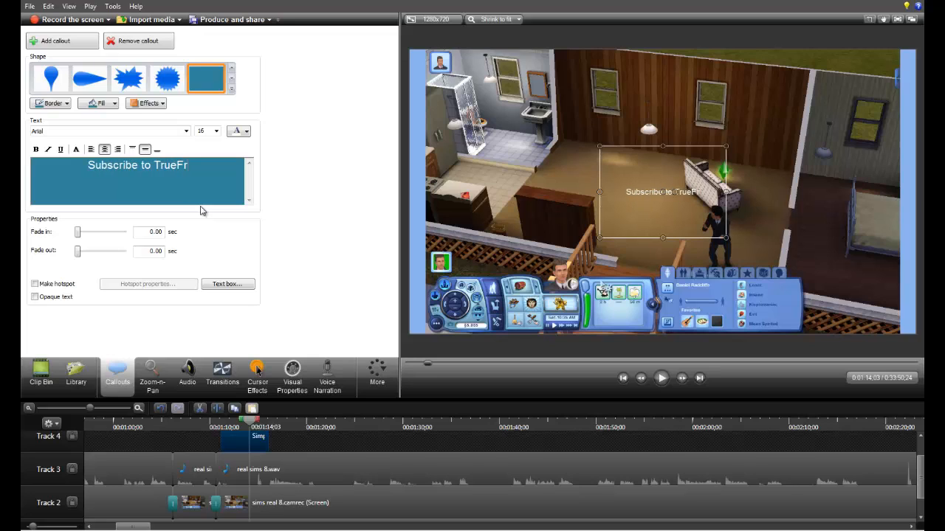
{"action": "type", "text": "iendsGaming"}
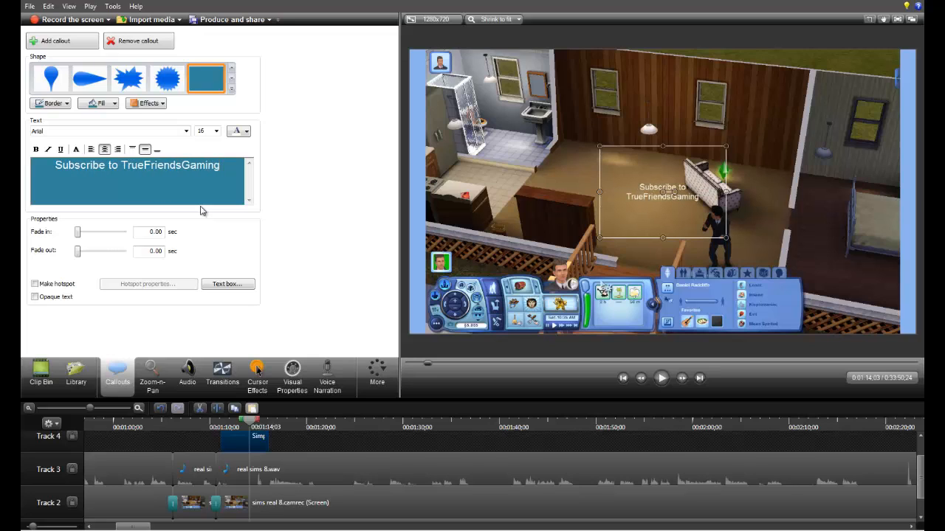
{"action": "left_click_drag", "start_coordinate": [665, 207], "coordinate": [476, 111]}
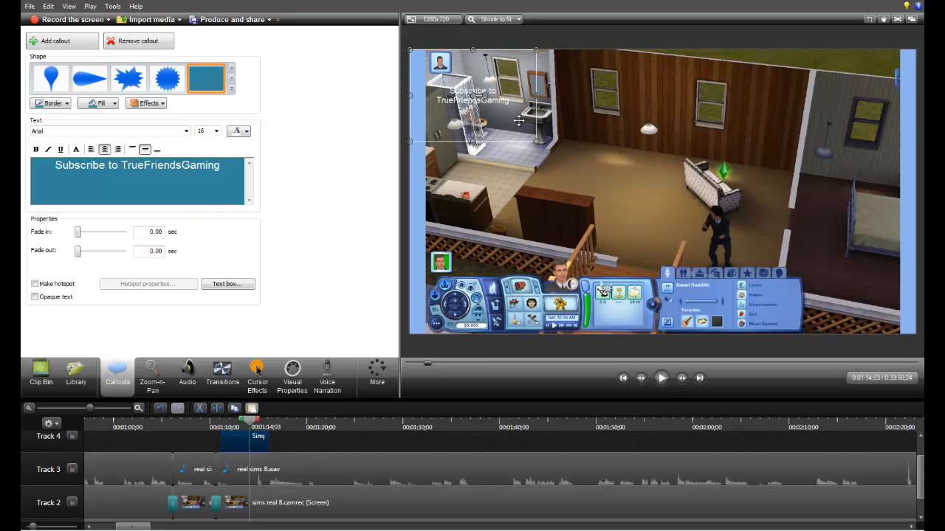
{"action": "left_click_drag", "start_coordinate": [538, 141], "coordinate": [915, 334]}
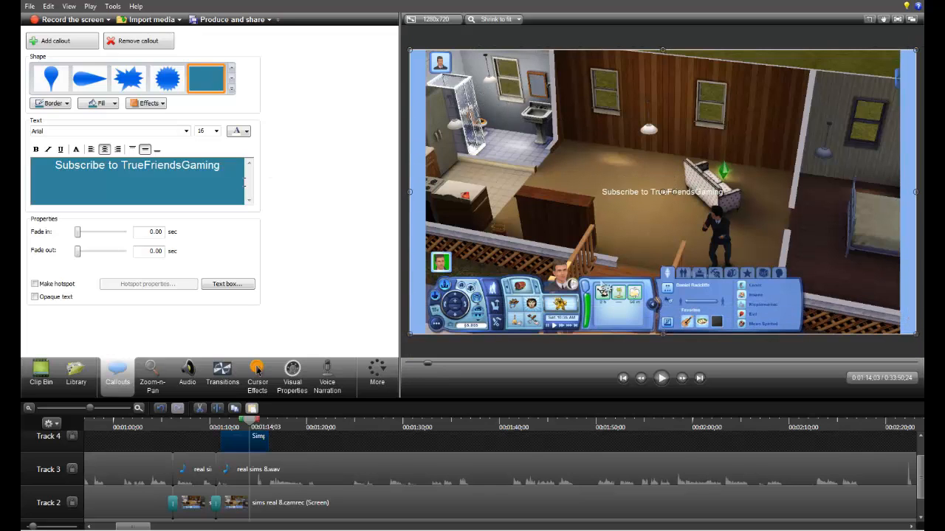
Step: Format all of the callout text in the Constantia font at size 48
{"action": "key", "text": "ctrl+a"}
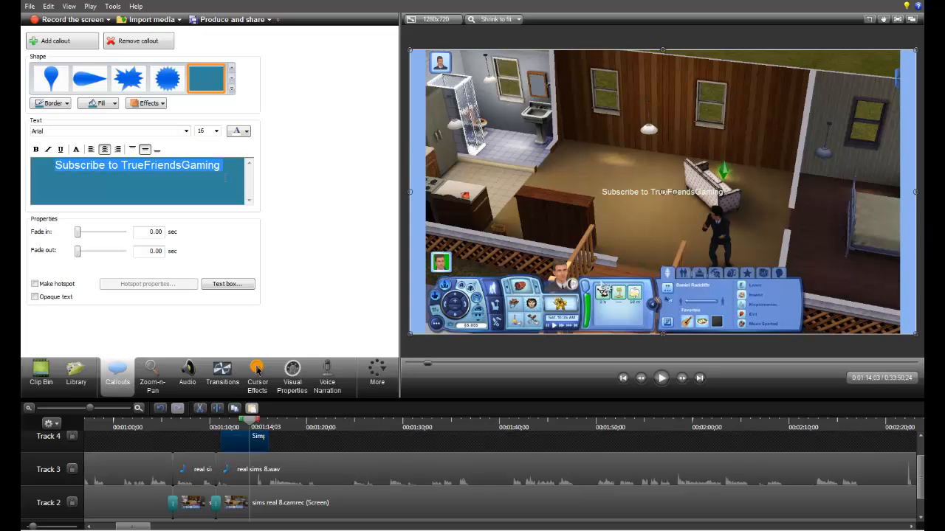
{"action": "left_click", "coordinate": [186, 132]}
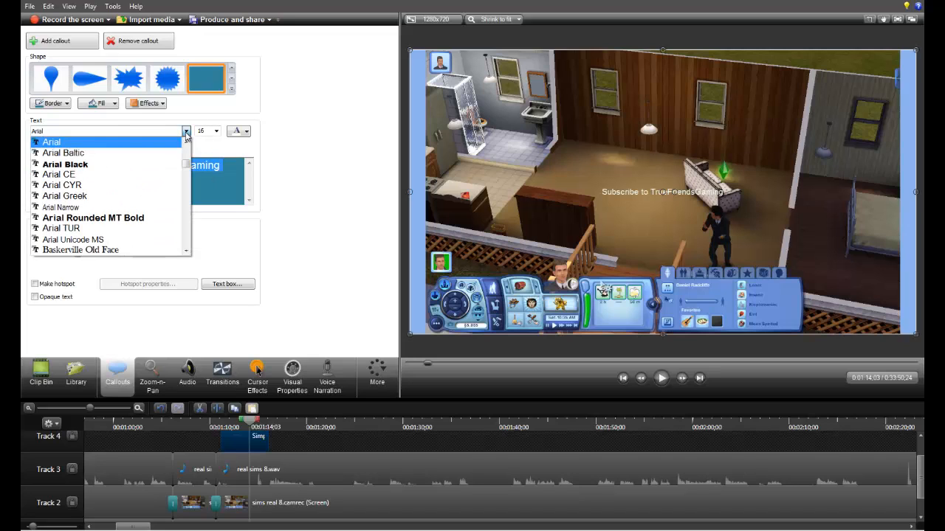
{"action": "key", "text": "c"}
{"action": "key", "text": "c"}
{"action": "key", "text": "c"}
{"action": "key", "text": "c"}
{"action": "key", "text": "c"}
{"action": "key", "text": "c"}
{"action": "key", "text": "c"}
{"action": "key", "text": "c"}
{"action": "key", "text": "c"}
{"action": "key", "text": "c"}
{"action": "key", "text": "c"}
{"action": "key", "text": "c"}
{"action": "key", "text": "c"}
{"action": "key", "text": "c"}
{"action": "key", "text": "c"}
{"action": "key", "text": "c"}
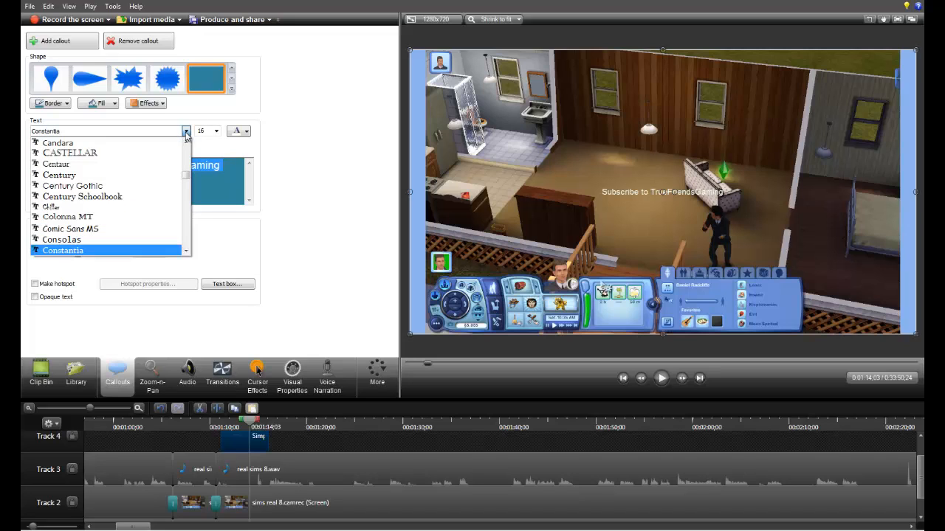
{"action": "key", "text": "Return"}
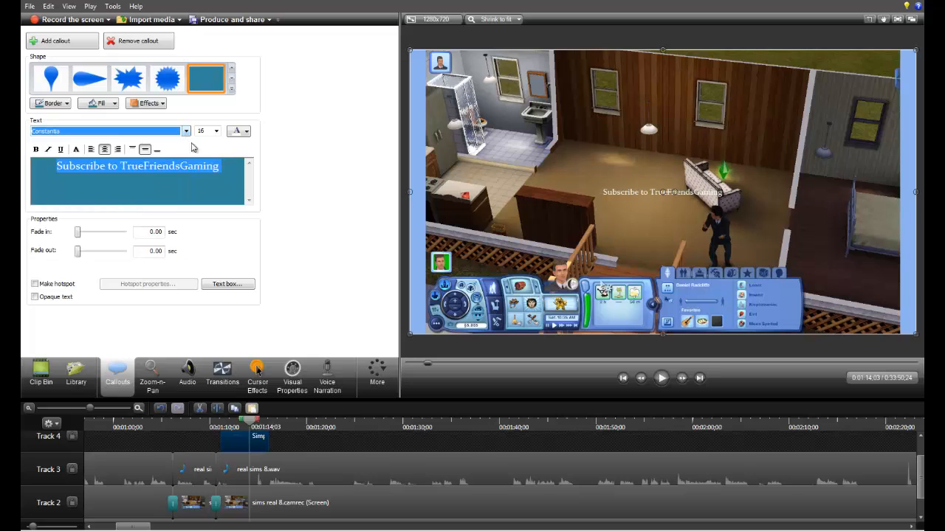
{"action": "left_click", "coordinate": [216, 131]}
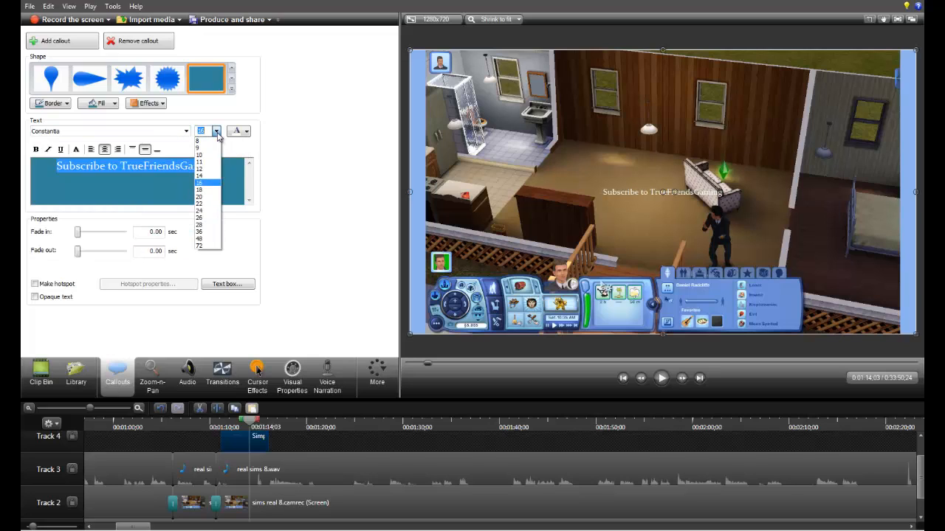
{"action": "left_click", "coordinate": [210, 246]}
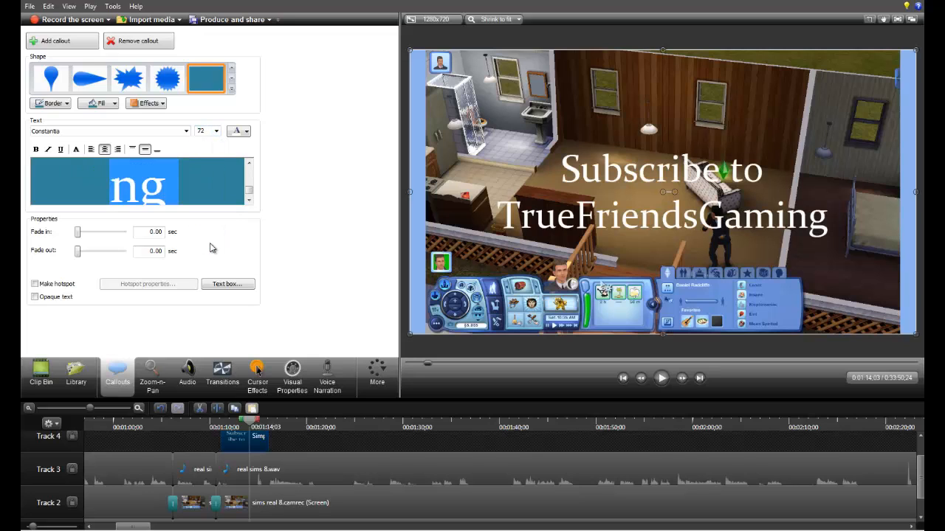
{"action": "left_click", "coordinate": [216, 131]}
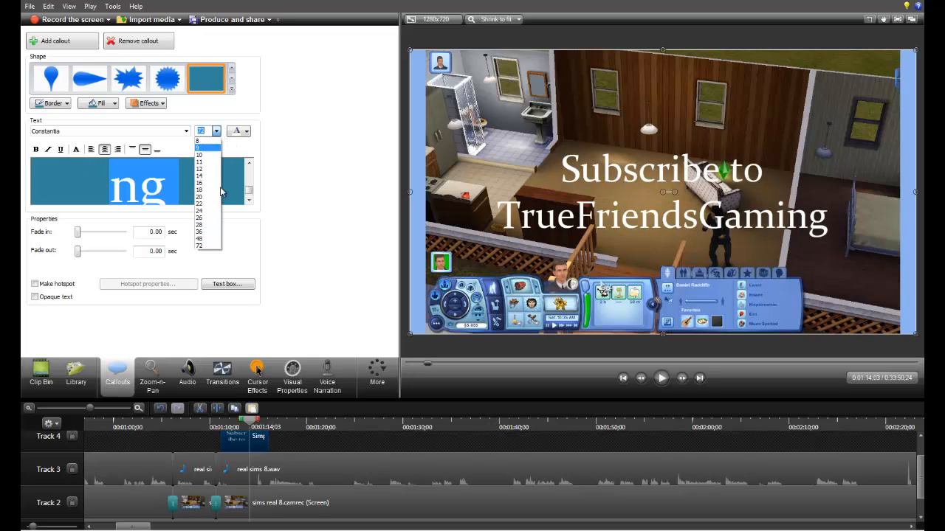
{"action": "left_click", "coordinate": [216, 240]}
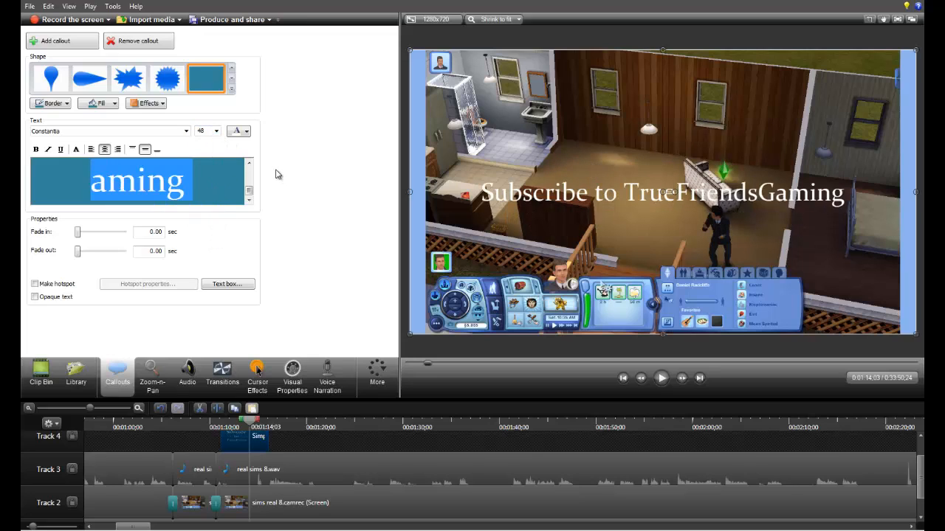
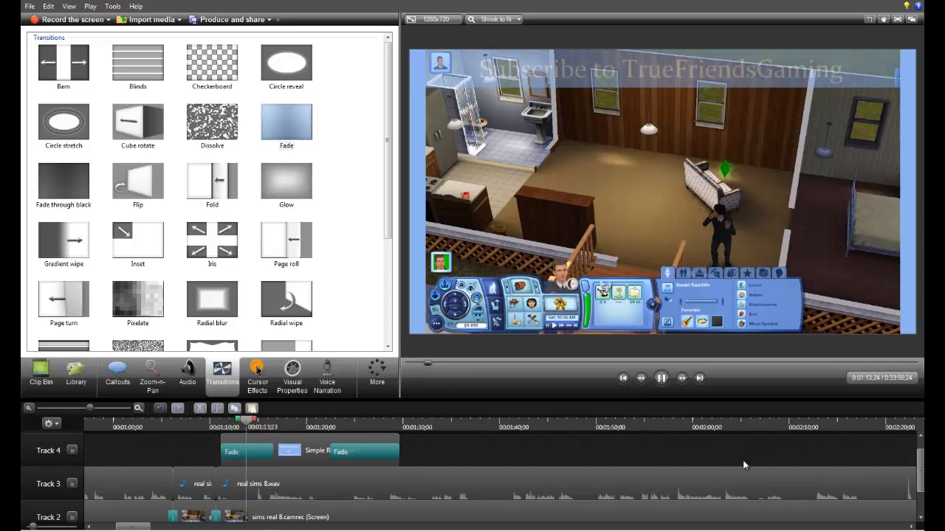
Step: Remove the Fade transition from the start of the subscribe callout on Track 4
{"action": "left_click", "coordinate": [661, 378]}
{"action": "left_click_drag", "start_coordinate": [284, 420], "coordinate": [265, 439]}
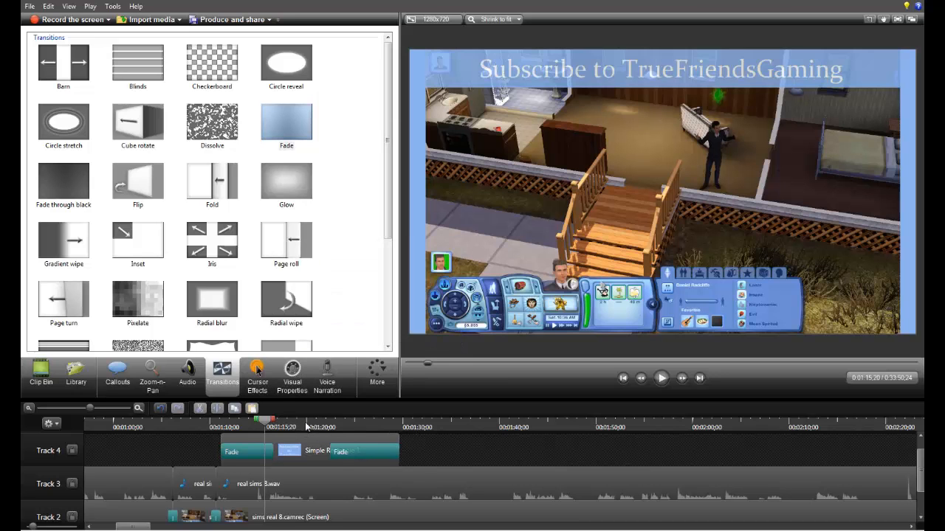
{"action": "left_click_drag", "start_coordinate": [342, 430], "coordinate": [396, 443]}
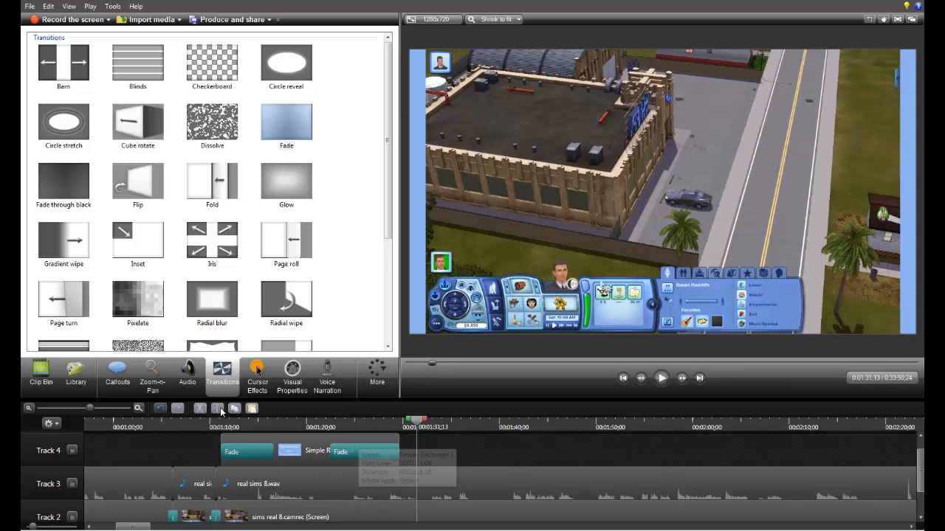
{"action": "left_click", "coordinate": [223, 435]}
{"action": "left_click_drag", "start_coordinate": [222, 435], "coordinate": [226, 437]}
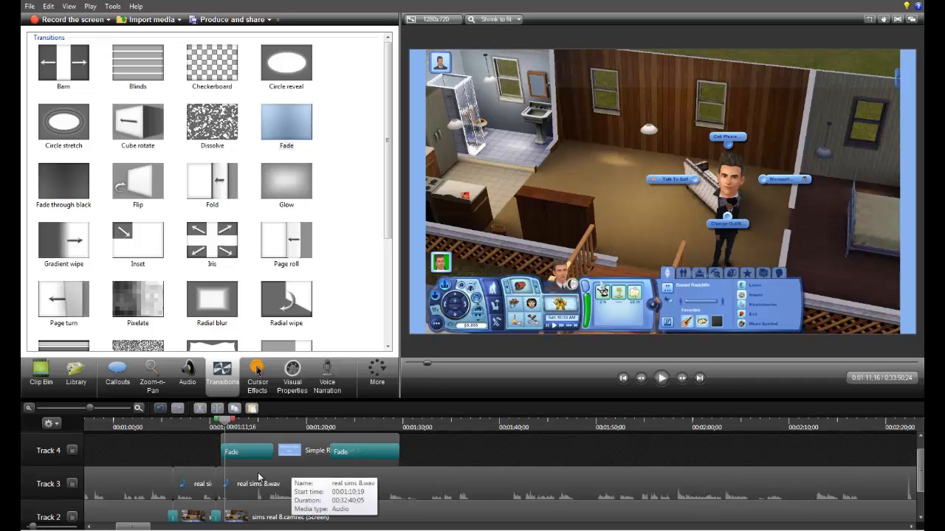
{"action": "left_click", "coordinate": [251, 442]}
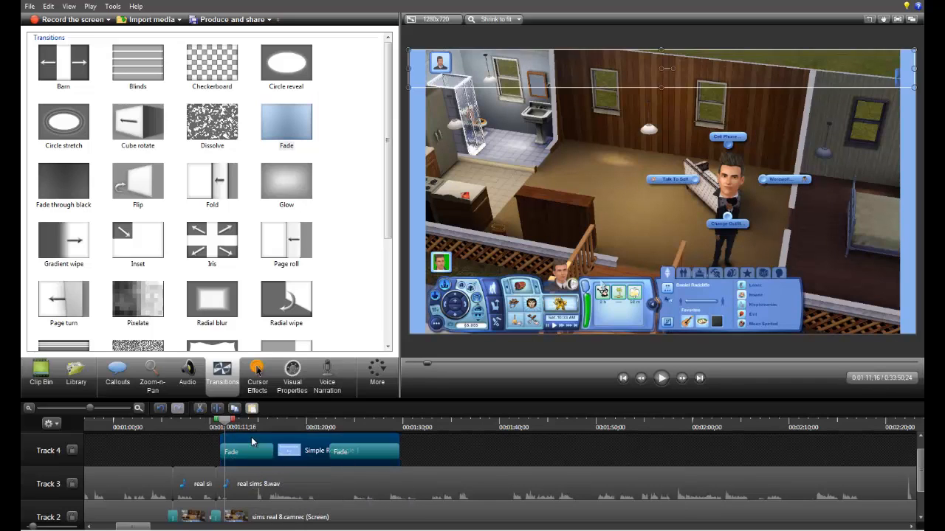
{"action": "left_click", "coordinate": [219, 451]}
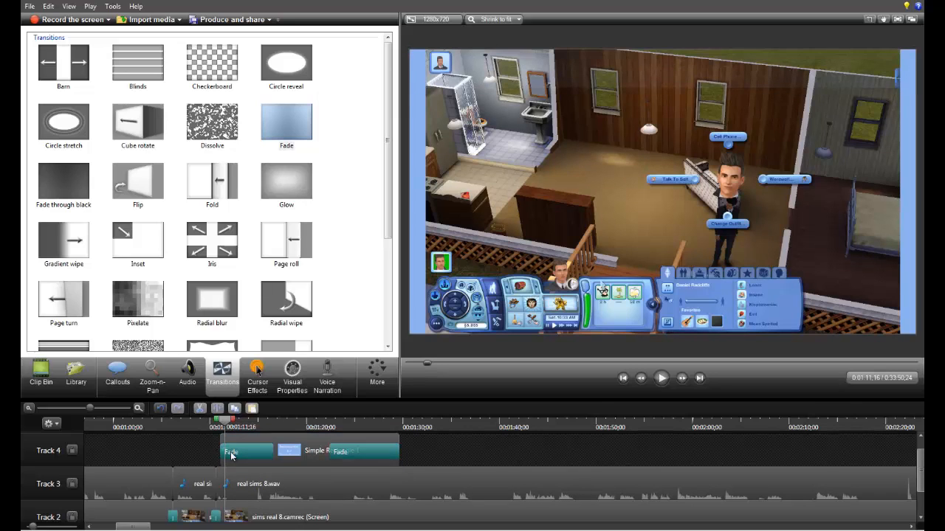
{"action": "left_click", "coordinate": [231, 454]}
{"action": "key", "text": "Delete"}
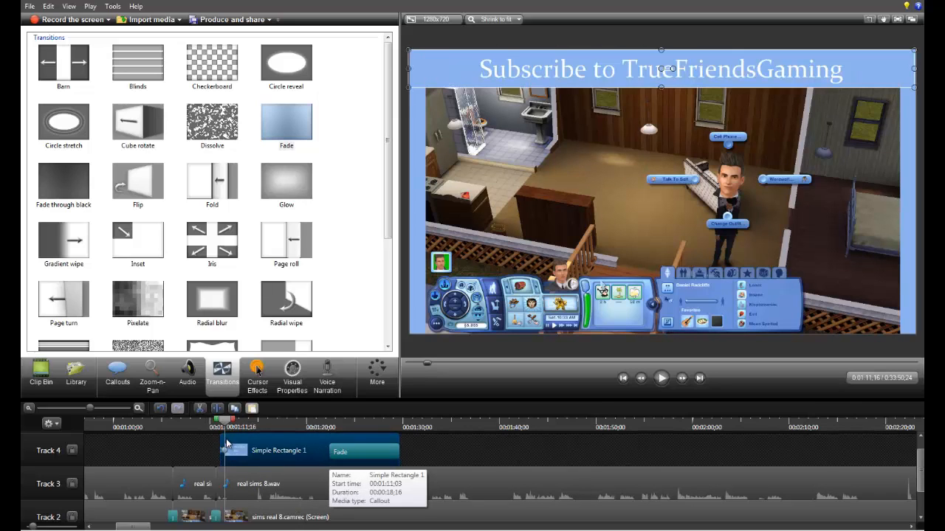
Step: Animate the subscribe callout from about 0:01:11 to 0:01:20 so it moves from the bottom of the video frame to the top
{"action": "left_click_drag", "start_coordinate": [225, 450], "coordinate": [308, 452]}
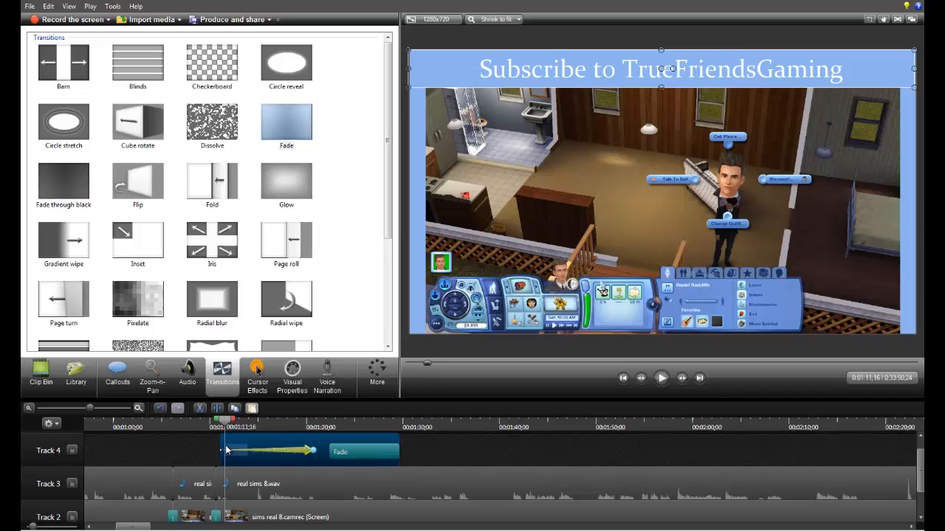
{"action": "mouse_move", "coordinate": [223, 426]}
{"action": "left_mouse_down"}
{"action": "mouse_move", "coordinate": [212, 428]}
{"action": "mouse_move", "coordinate": [218, 438]}
{"action": "left_mouse_up"}
{"action": "left_click_drag", "start_coordinate": [612, 61], "coordinate": [611, 315]}
{"action": "left_click_drag", "start_coordinate": [224, 423], "coordinate": [314, 443]}
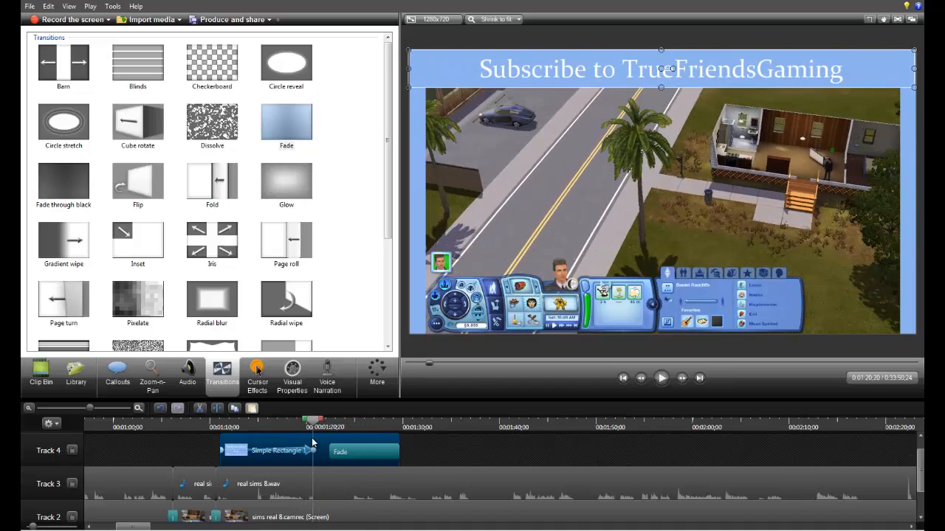
Step: Try moving the subscribe callout slightly lower in the frame at about 0:01:20, then undo the move
{"action": "left_click_drag", "start_coordinate": [657, 67], "coordinate": [658, 100]}
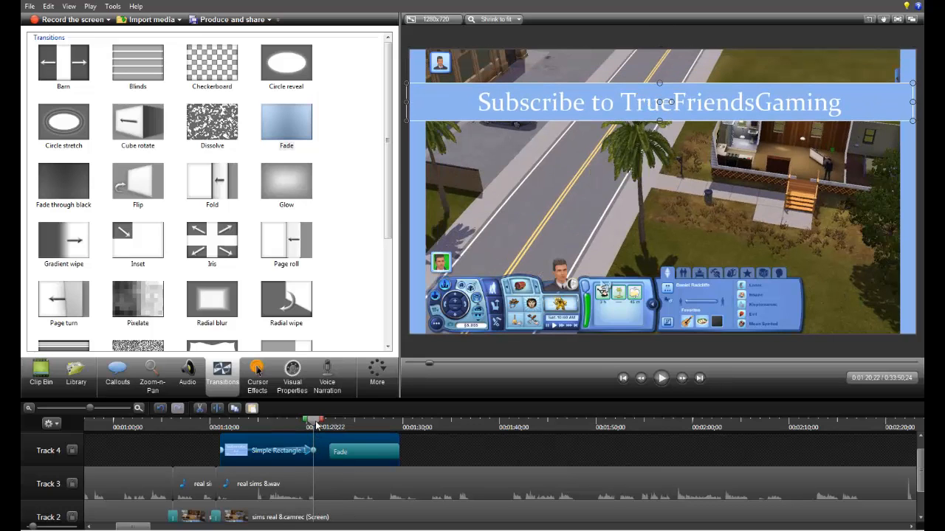
{"action": "left_click_drag", "start_coordinate": [316, 425], "coordinate": [301, 465]}
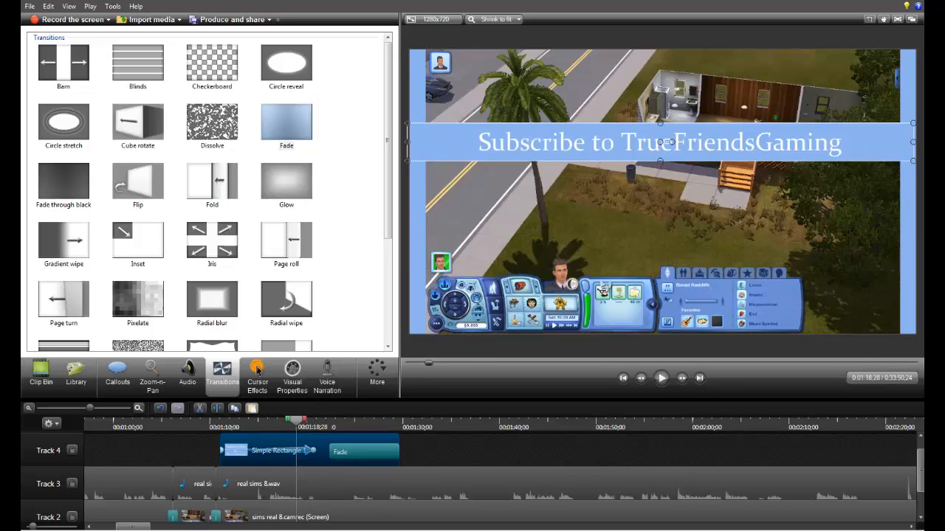
{"action": "left_click", "coordinate": [48, 7]}
{"action": "left_click", "coordinate": [54, 20]}
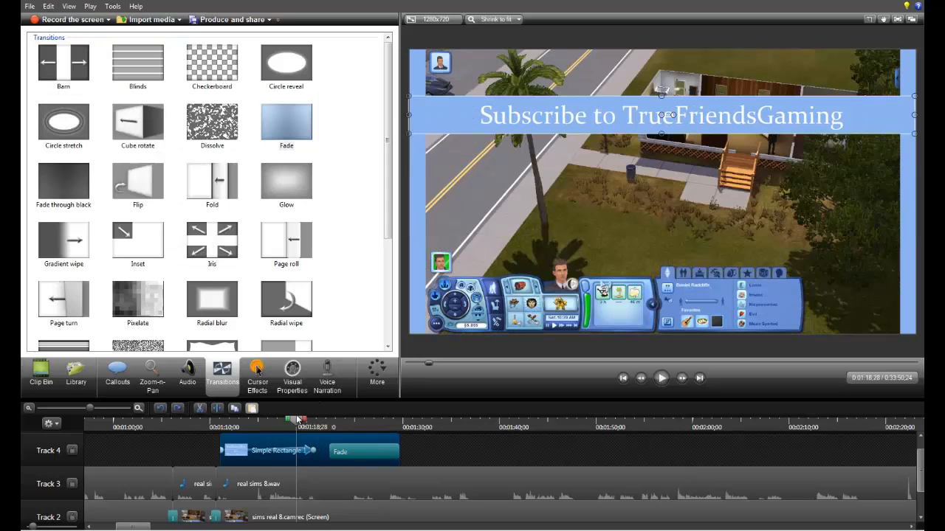
Step: Add a short Fade transition to the start of the subscribe callout and preview its animation up to about 0:01:21
{"action": "left_click_drag", "start_coordinate": [298, 422], "coordinate": [214, 414]}
{"action": "mouse_move", "coordinate": [276, 135]}
{"action": "left_mouse_down"}
{"action": "mouse_move", "coordinate": [236, 464]}
{"action": "mouse_move", "coordinate": [235, 448]}
{"action": "left_mouse_up"}
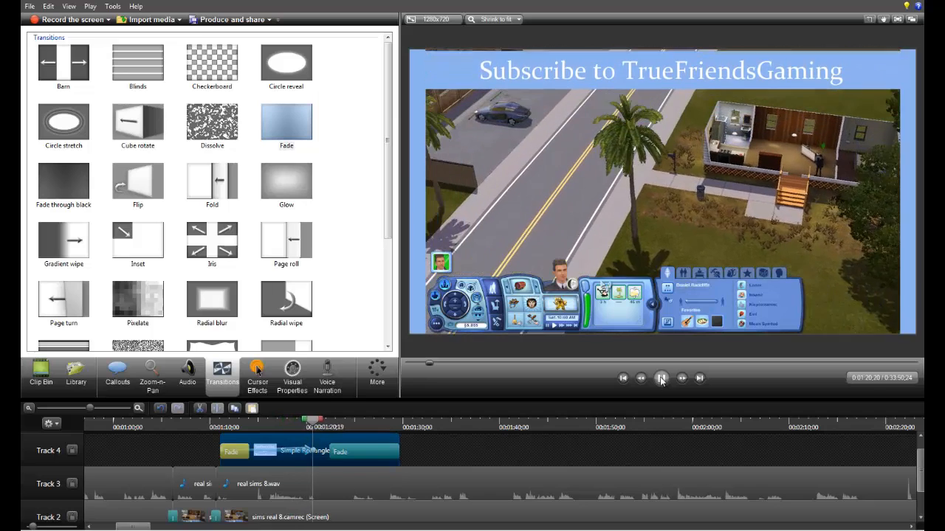
{"action": "left_click", "coordinate": [661, 378]}
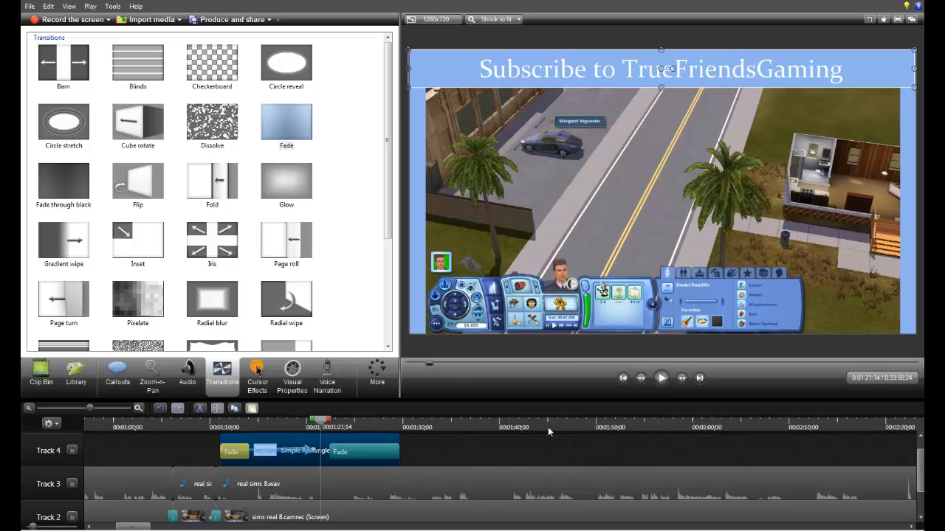
Step: Trim the end of the real sims 8.wav audio on Track 3 back to about 0:32:04
{"action": "left_click_drag", "start_coordinate": [138, 527], "coordinate": [894, 526]}
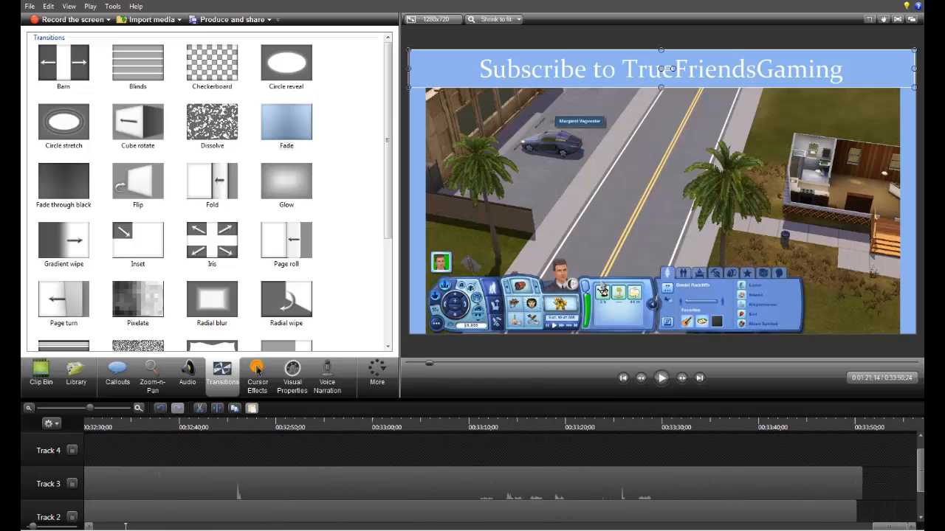
{"action": "left_click", "coordinate": [919, 500]}
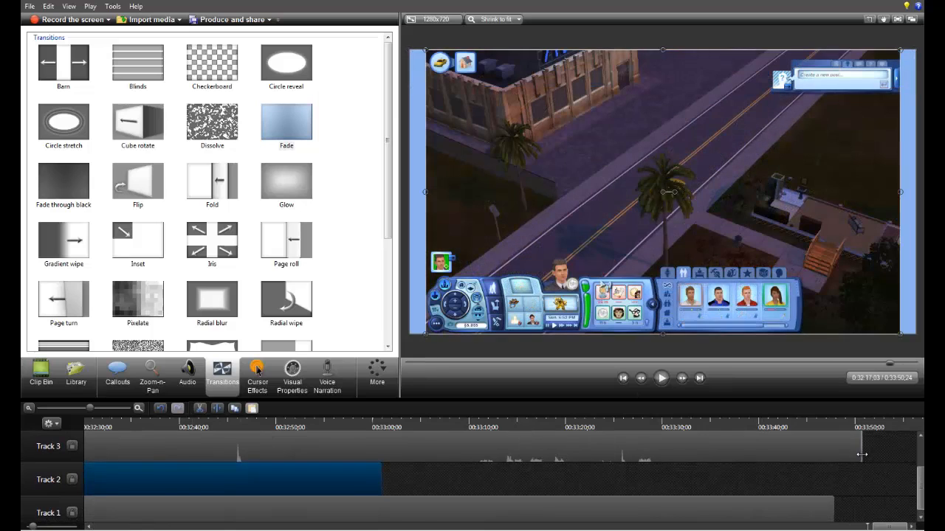
{"action": "left_click_drag", "start_coordinate": [862, 454], "coordinate": [748, 462]}
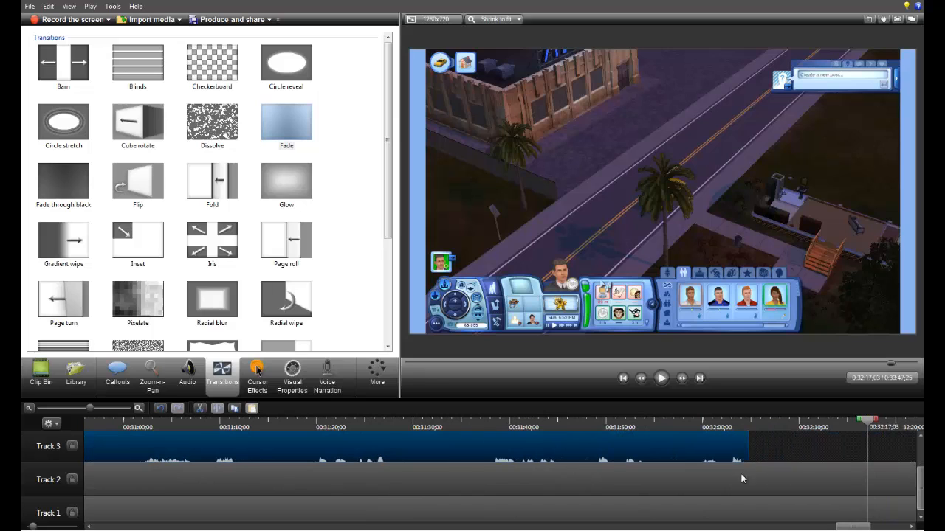
Step: Try to cut the Track 2 video at 0:32:13;25 and remove everything after it
{"action": "mouse_move", "coordinate": [853, 527]}
{"action": "left_mouse_down"}
{"action": "mouse_move", "coordinate": [880, 527]}
{"action": "mouse_move", "coordinate": [866, 527]}
{"action": "left_mouse_up"}
{"action": "left_click", "coordinate": [526, 425]}
{"action": "left_click", "coordinate": [496, 476]}
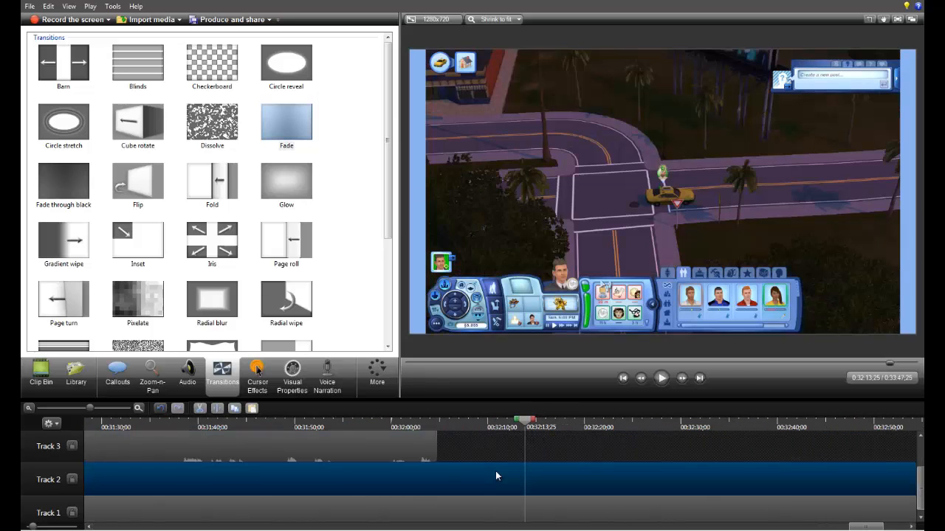
{"action": "key", "text": "s"}
{"action": "left_click", "coordinate": [542, 481]}
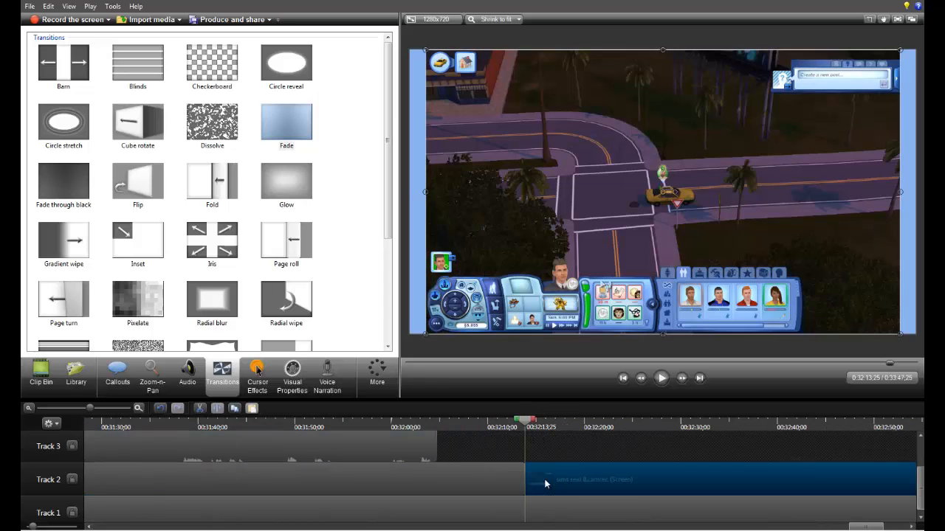
{"action": "key", "text": "Delete"}
{"action": "left_click_drag", "start_coordinate": [525, 483], "coordinate": [892, 458]}
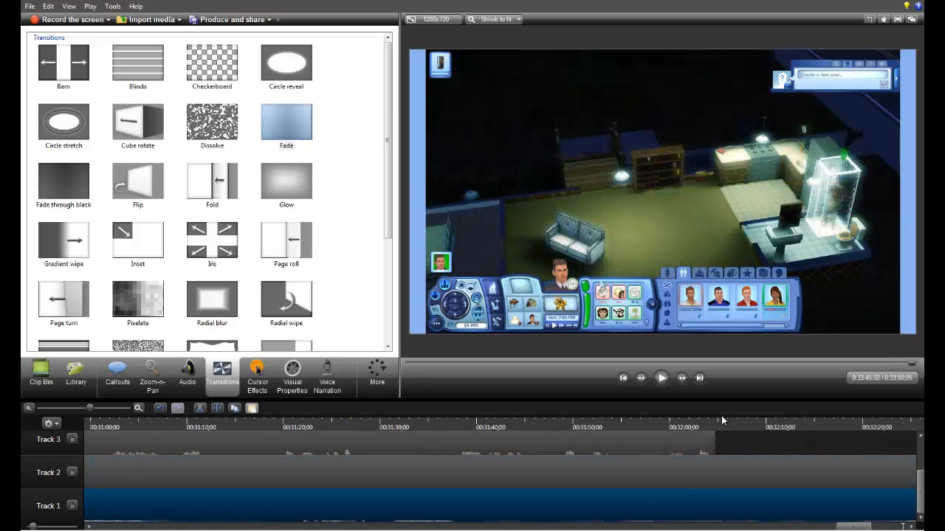
Step: Split the Track 2 screen video and Track 1 system audio at 0:32:06;01 and delete the parts after the split
{"action": "left_click", "coordinate": [719, 427]}
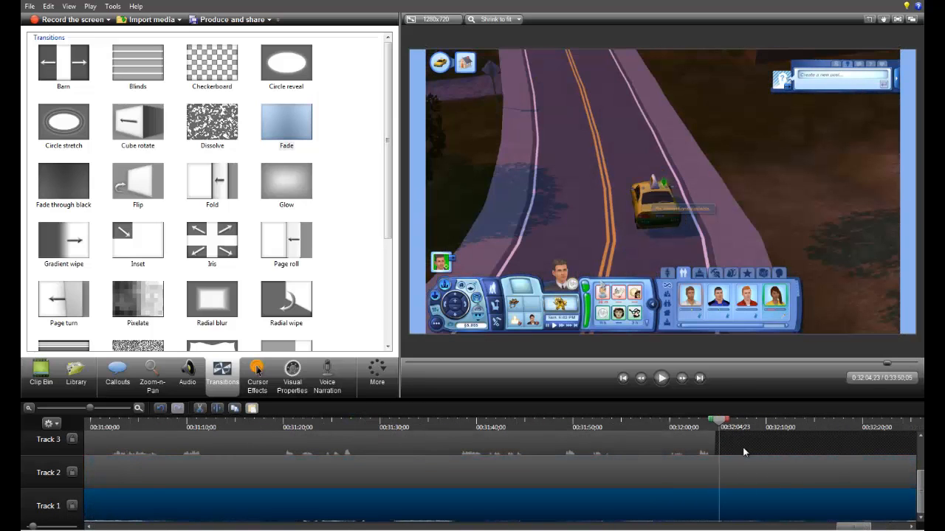
{"action": "left_click_drag", "start_coordinate": [724, 426], "coordinate": [746, 510]}
{"action": "key", "text": "s"}
{"action": "left_click", "coordinate": [747, 510]}
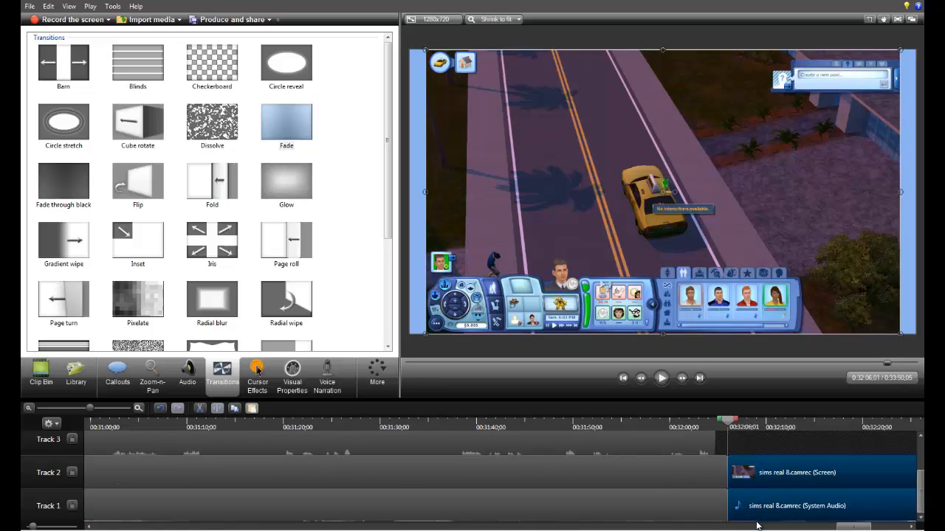
{"action": "key", "text": "Delete"}
Step: Add a Fade transition to the end of the Track 2 video, lengthen it to about 14 seconds, and preview the fade-out
{"action": "left_click_drag", "start_coordinate": [298, 109], "coordinate": [342, 213]}
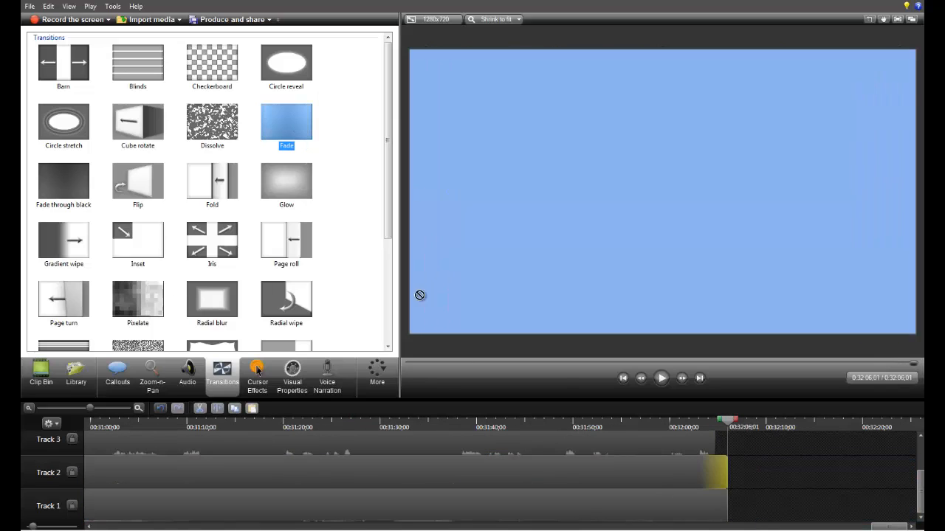
{"action": "left_click_drag", "start_coordinate": [704, 462], "coordinate": [589, 482]}
{"action": "left_click", "coordinate": [669, 426]}
{"action": "left_click", "coordinate": [667, 379]}
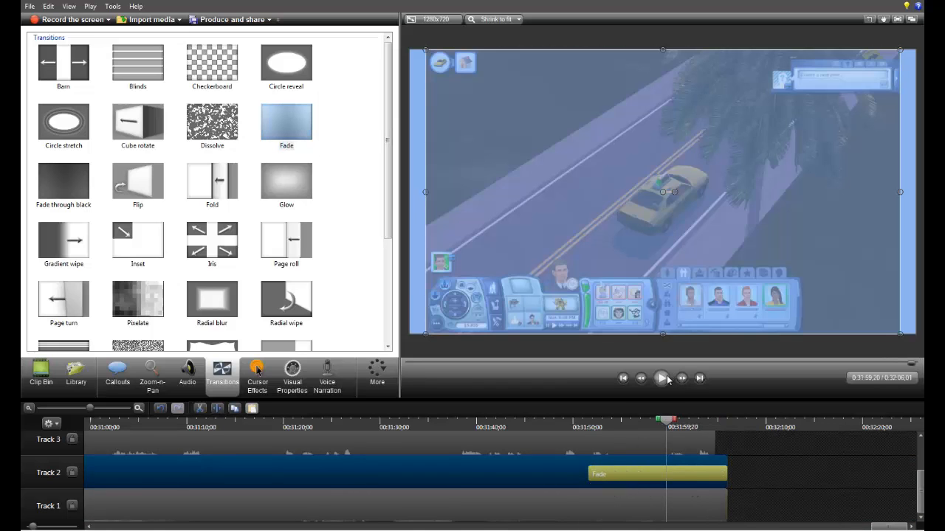
{"action": "left_click", "coordinate": [589, 422]}
{"action": "left_click", "coordinate": [662, 378]}
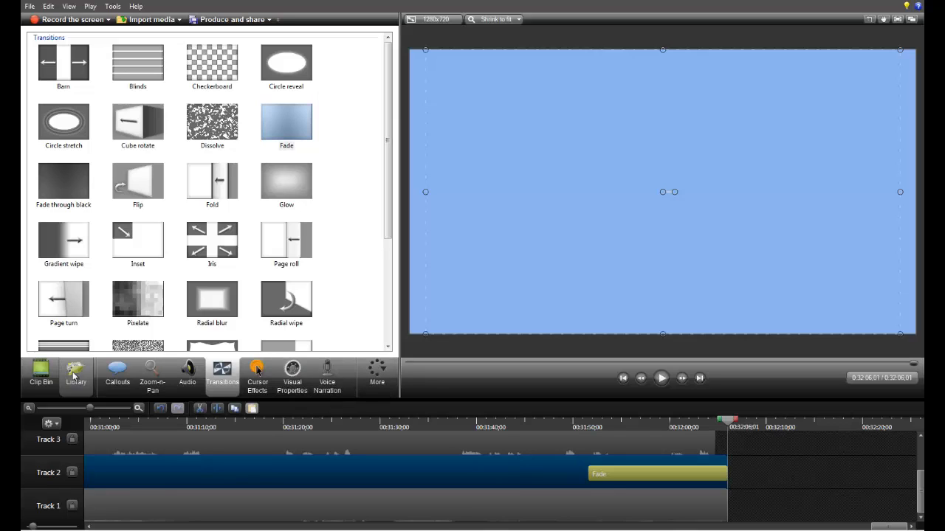
{"action": "left_click", "coordinate": [389, 386]}
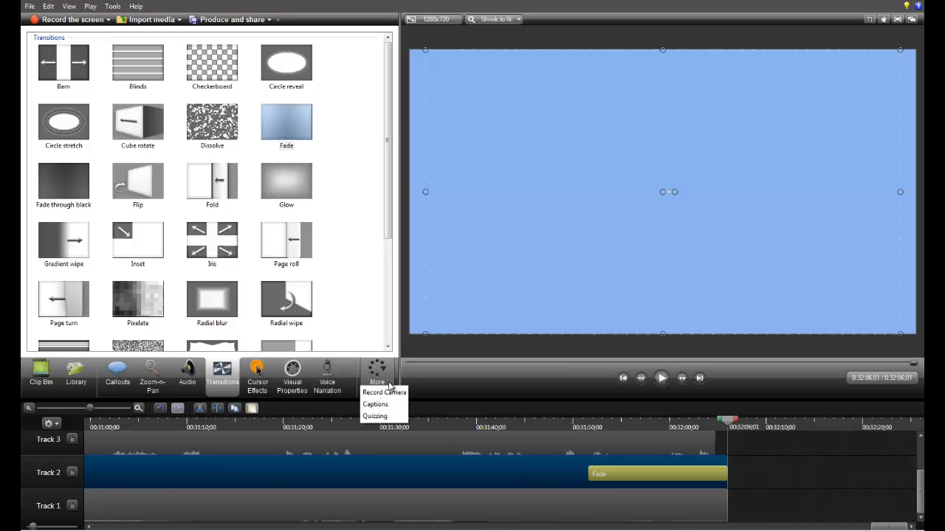
{"action": "left_click", "coordinate": [386, 220]}
{"action": "left_click_drag", "start_coordinate": [388, 225], "coordinate": [255, 360]}
Step: Add a zoom-and-pan animation to the Track 2 video spanning about 0:13:31 to 0:13:48
{"action": "left_click_drag", "start_coordinate": [894, 529], "coordinate": [23, 526]}
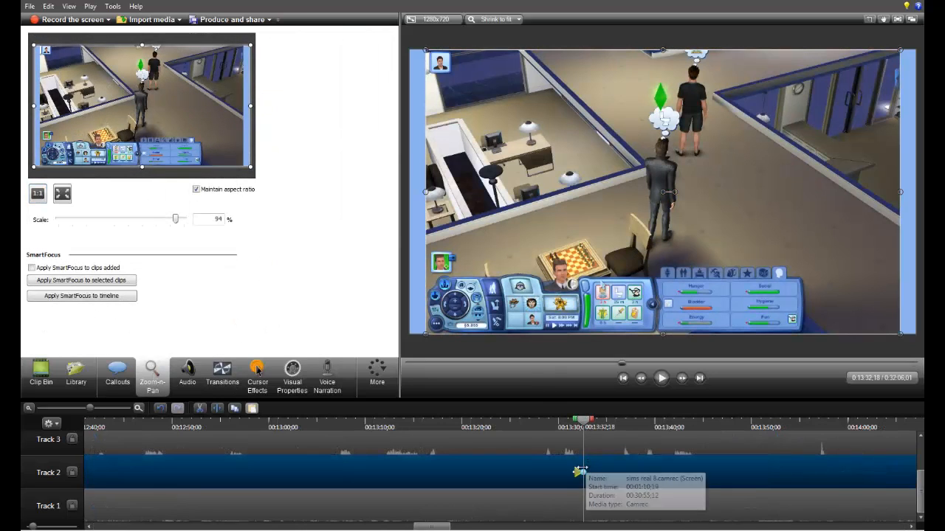
{"action": "left_click_drag", "start_coordinate": [580, 468], "coordinate": [741, 486]}
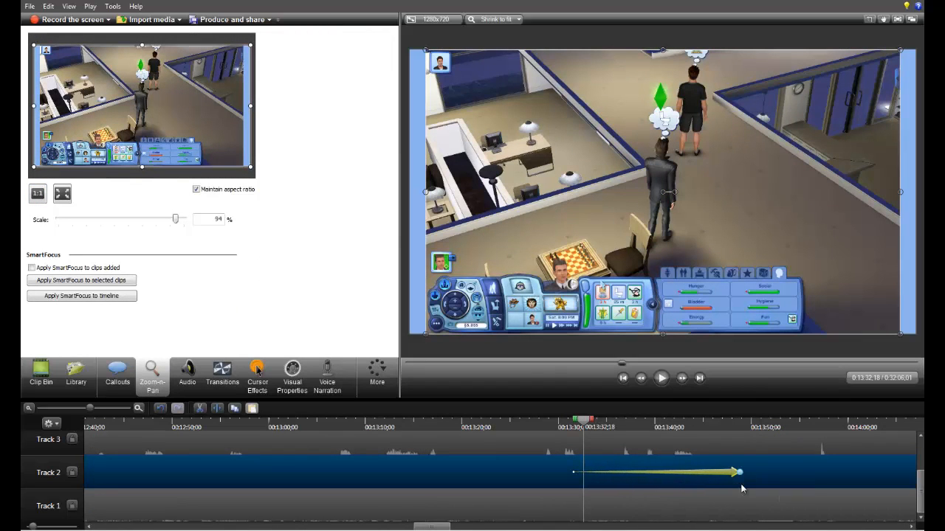
{"action": "scroll", "coordinate": [671, 237], "scroll_direction": "up", "scroll_amount": 3}
{"action": "scroll", "coordinate": [673, 236], "scroll_direction": "down", "scroll_amount": 4}
{"action": "scroll", "coordinate": [673, 237], "scroll_direction": "up", "scroll_amount": 2}
{"action": "scroll", "coordinate": [672, 237], "scroll_direction": "up", "scroll_amount": 1}
{"action": "scroll", "coordinate": [673, 237], "scroll_direction": "down", "scroll_amount": 3}
{"action": "scroll", "coordinate": [672, 237], "scroll_direction": "up", "scroll_amount": 2}
{"action": "scroll", "coordinate": [673, 236], "scroll_direction": "up", "scroll_amount": 1}
{"action": "scroll", "coordinate": [672, 236], "scroll_direction": "down", "scroll_amount": 1}
{"action": "scroll", "coordinate": [672, 236], "scroll_direction": "up", "scroll_amount": 1}
{"action": "scroll", "coordinate": [255, 209], "scroll_direction": "down", "scroll_amount": 1}
{"action": "scroll", "coordinate": [257, 208], "scroll_direction": "up", "scroll_amount": 1}
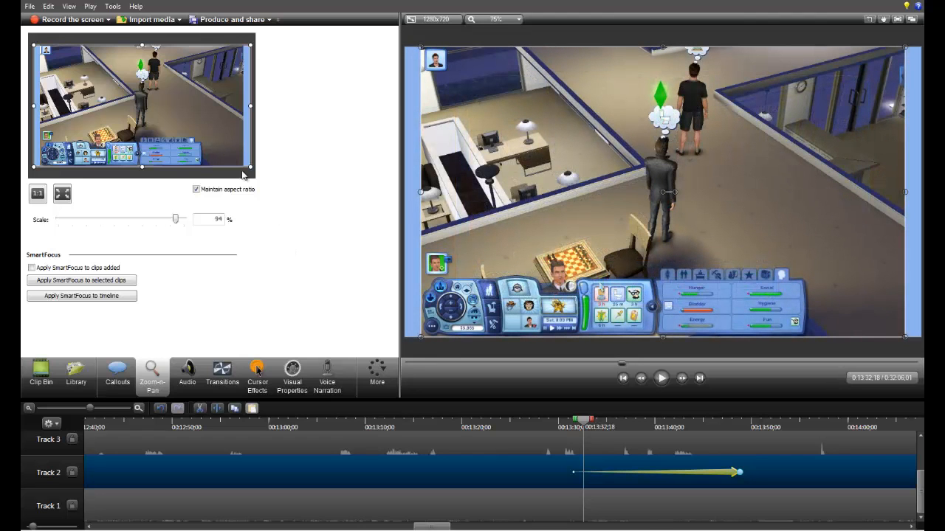
Step: Zoom the Track 2 video in to 351% on the standing character at 0:13:48;12
{"action": "left_click", "coordinate": [735, 427]}
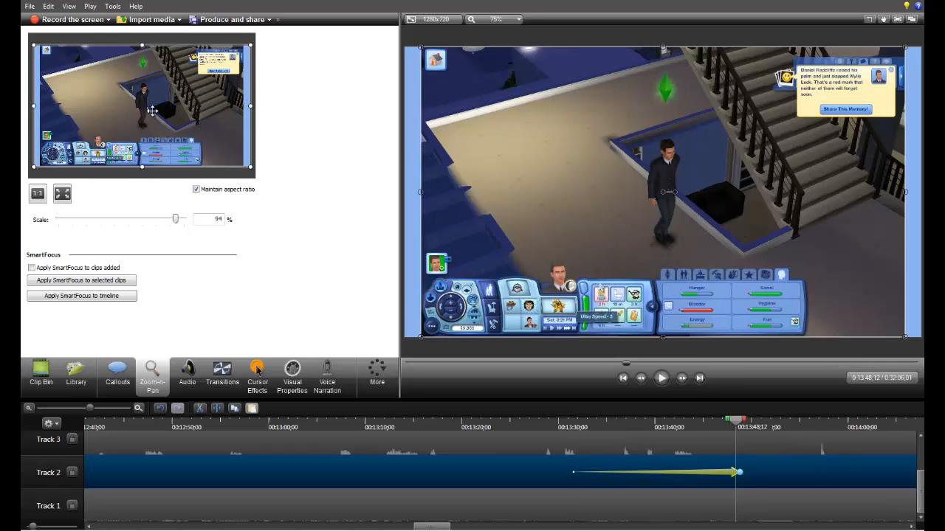
{"action": "mouse_move", "coordinate": [177, 223]}
{"action": "left_mouse_down"}
{"action": "mouse_move", "coordinate": [169, 220]}
{"action": "mouse_move", "coordinate": [173, 231]}
{"action": "mouse_move", "coordinate": [185, 220]}
{"action": "left_mouse_up"}
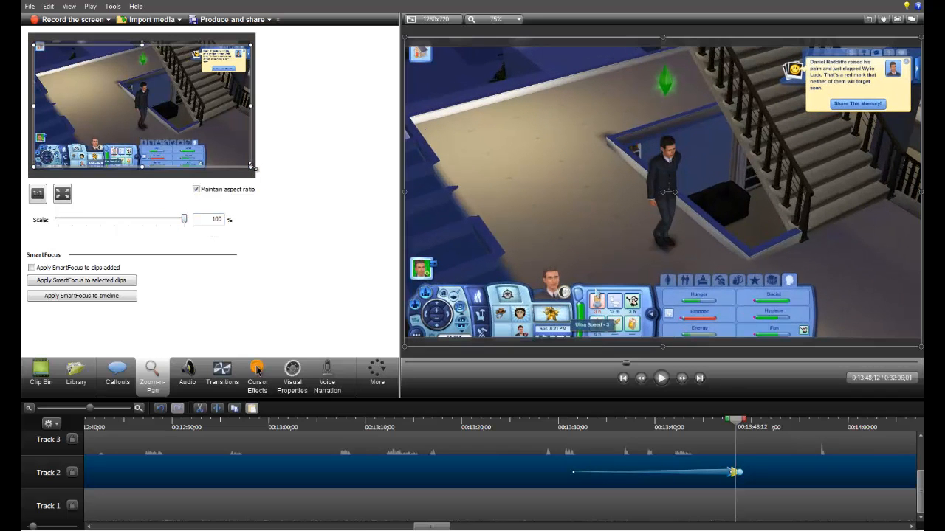
{"action": "left_click_drag", "start_coordinate": [252, 167], "coordinate": [148, 88]}
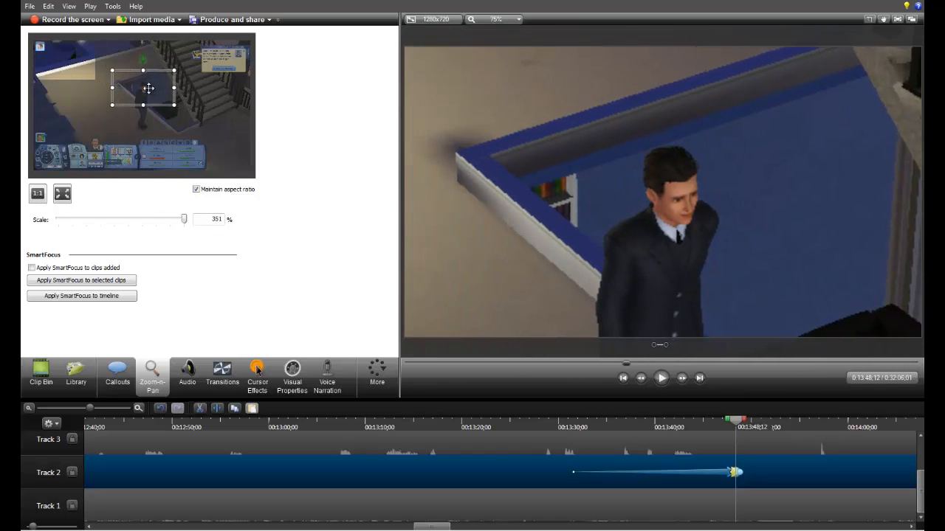
Step: Preview the zoom-and-pan animation on Track 2 by playing from just before its start to about 0:13:51
{"action": "left_click", "coordinate": [773, 425]}
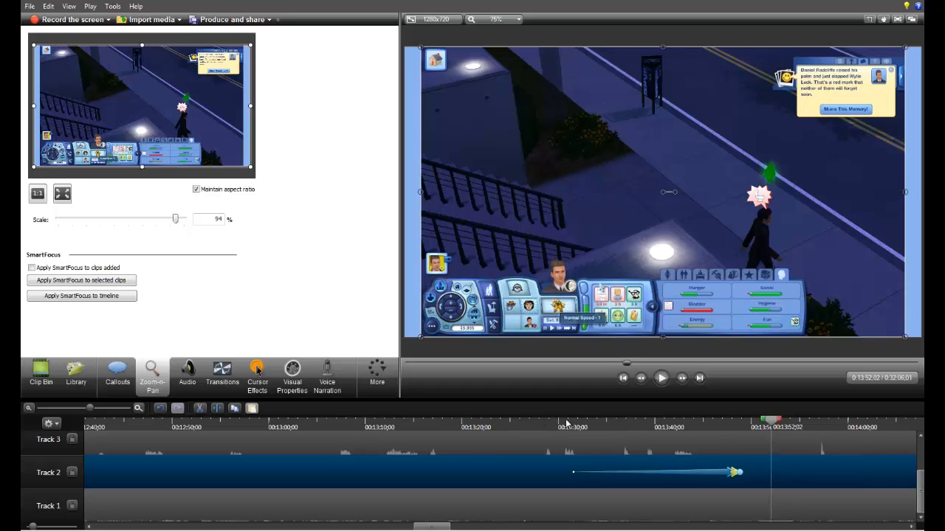
{"action": "left_click", "coordinate": [726, 478]}
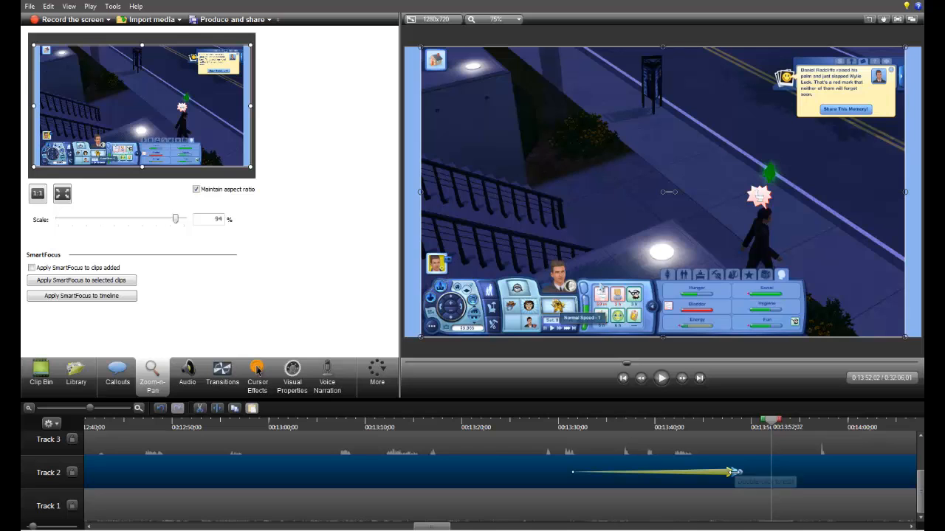
{"action": "left_click", "coordinate": [573, 431]}
{"action": "left_click", "coordinate": [558, 417]}
{"action": "key", "text": "space"}
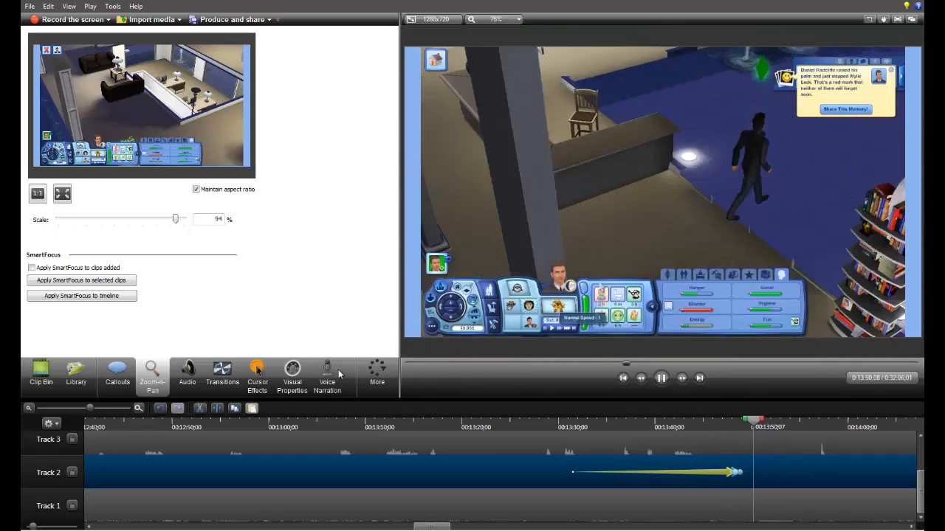
{"action": "left_click", "coordinate": [661, 378]}
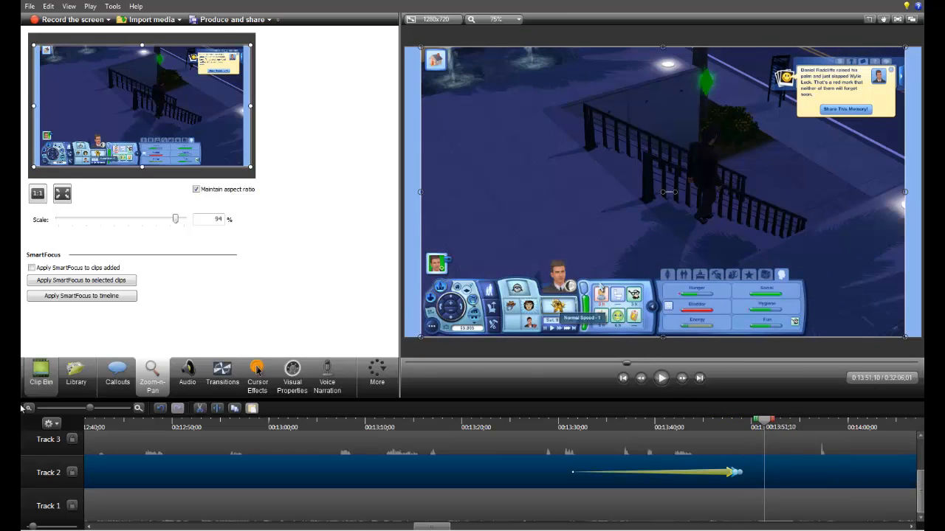
Step: Start producing the whole video with custom production settings in the MP4 - Flash / HTML5 player format
{"action": "left_click_drag", "start_coordinate": [89, 407], "coordinate": [38, 407]}
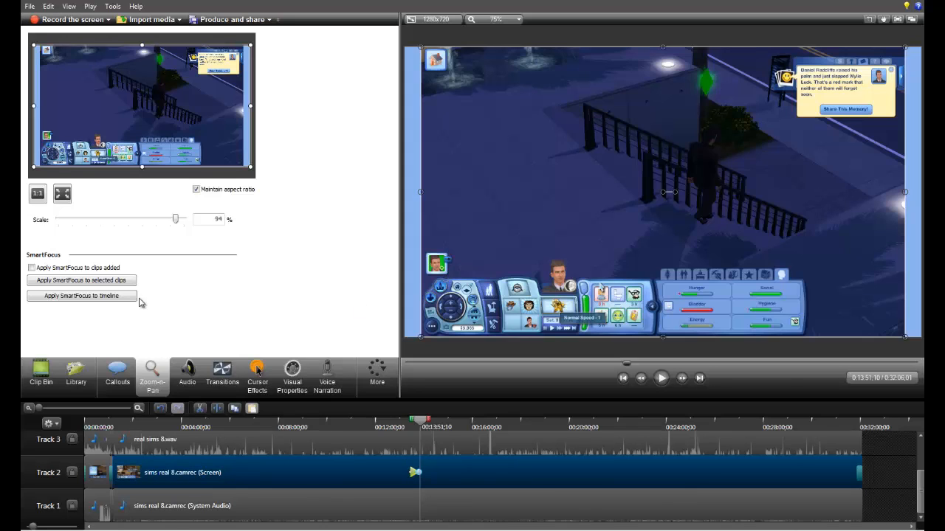
{"action": "left_click", "coordinate": [29, 7]}
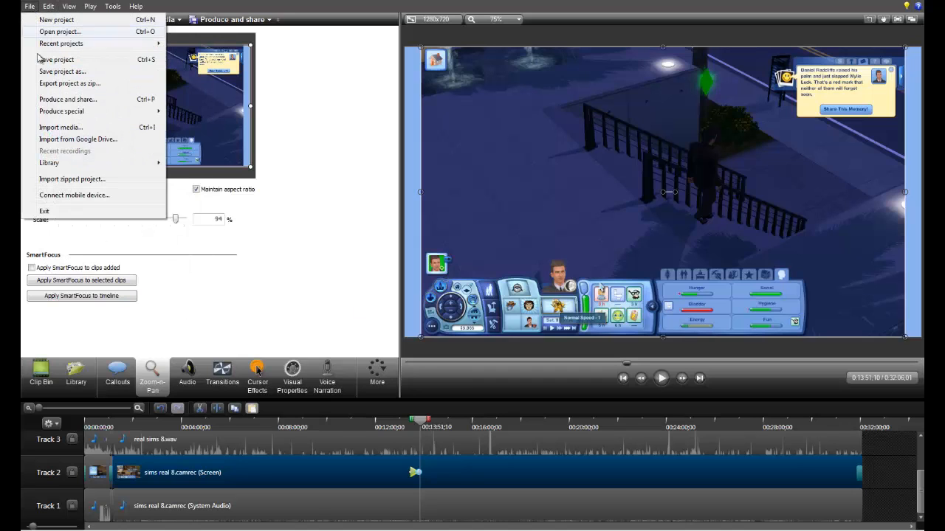
{"action": "left_click", "coordinate": [60, 100]}
{"action": "left_click", "coordinate": [580, 169]}
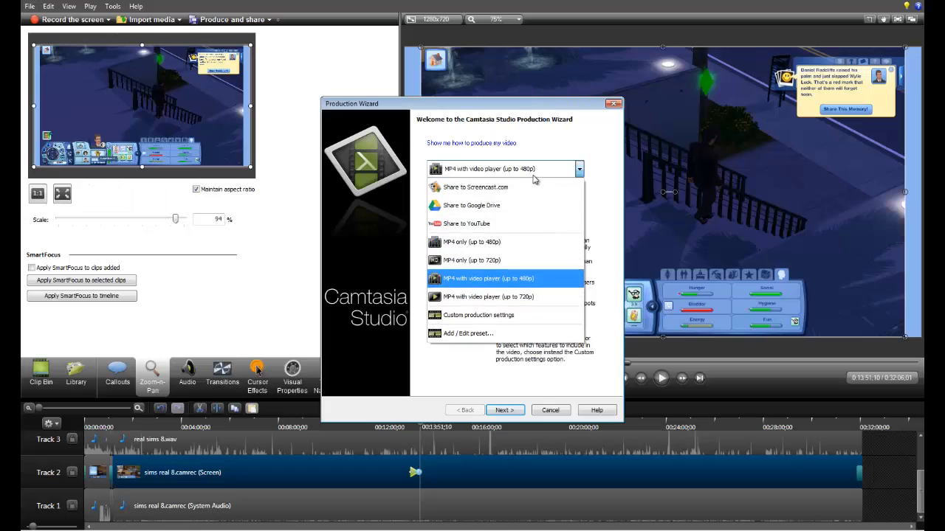
{"action": "left_click", "coordinate": [527, 317]}
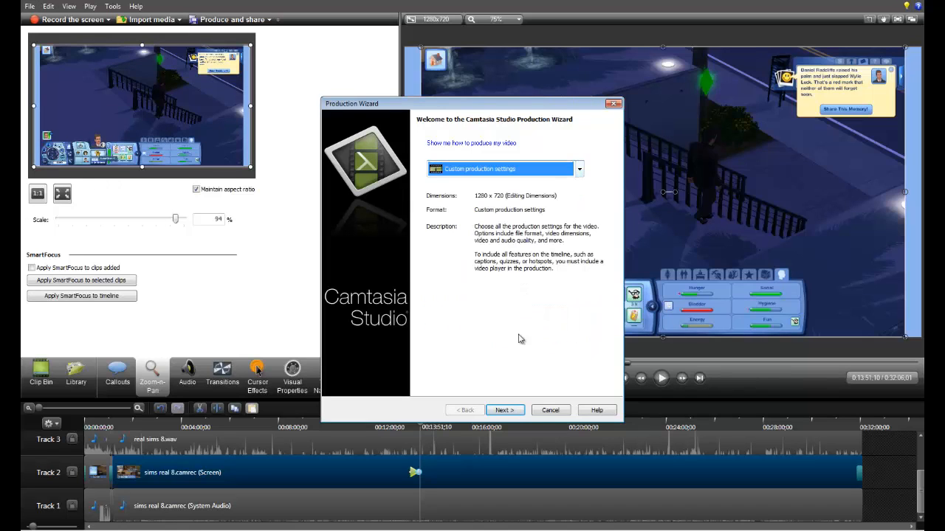
{"action": "left_click", "coordinate": [502, 411]}
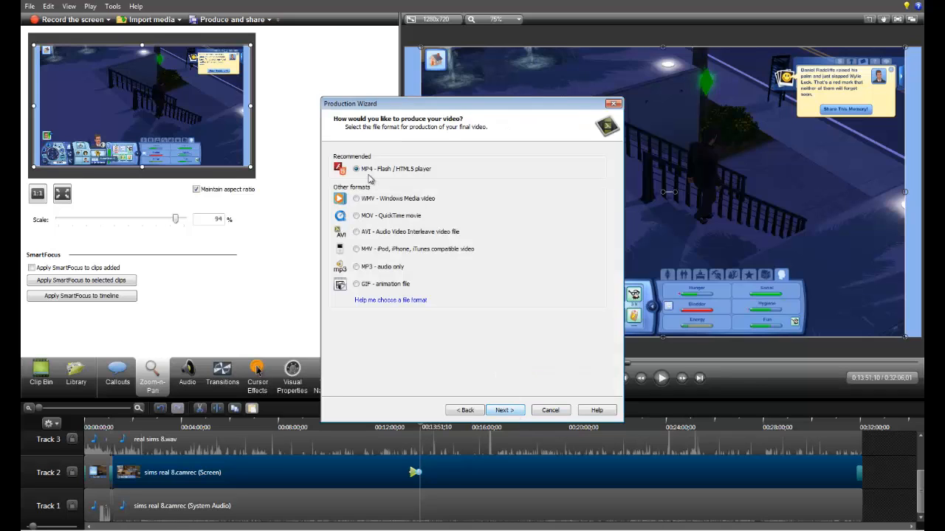
{"action": "left_click", "coordinate": [503, 410]}
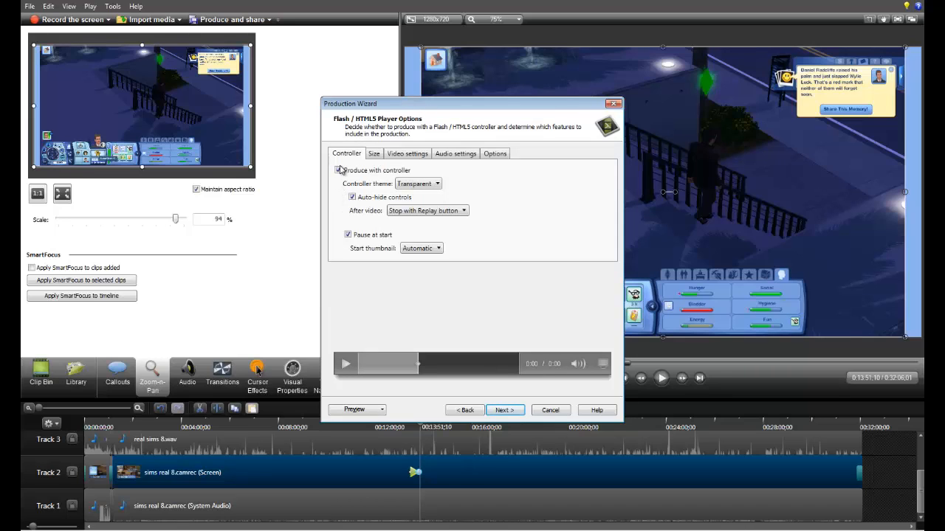
Step: Turn off producing with a controller and review the size, video and audio settings of the production
{"action": "left_click", "coordinate": [339, 171]}
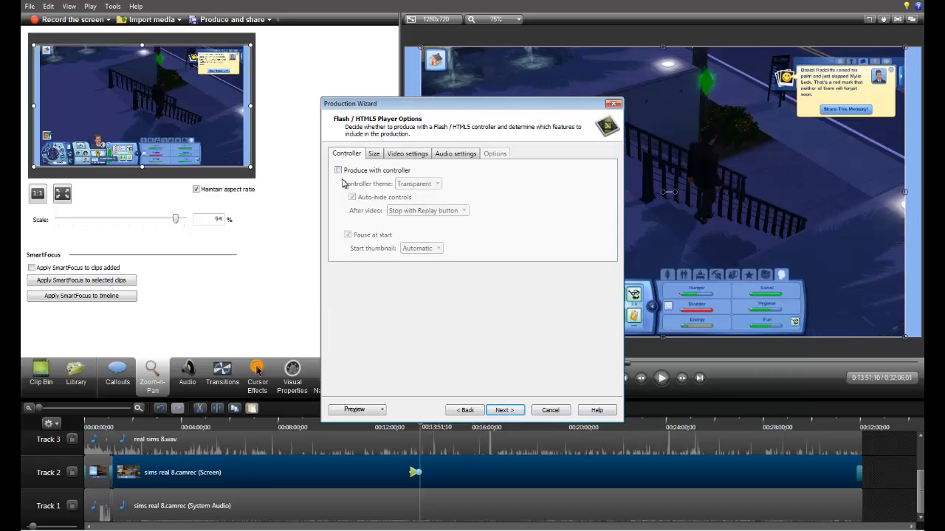
{"action": "left_click", "coordinate": [375, 156]}
{"action": "left_click", "coordinate": [407, 158]}
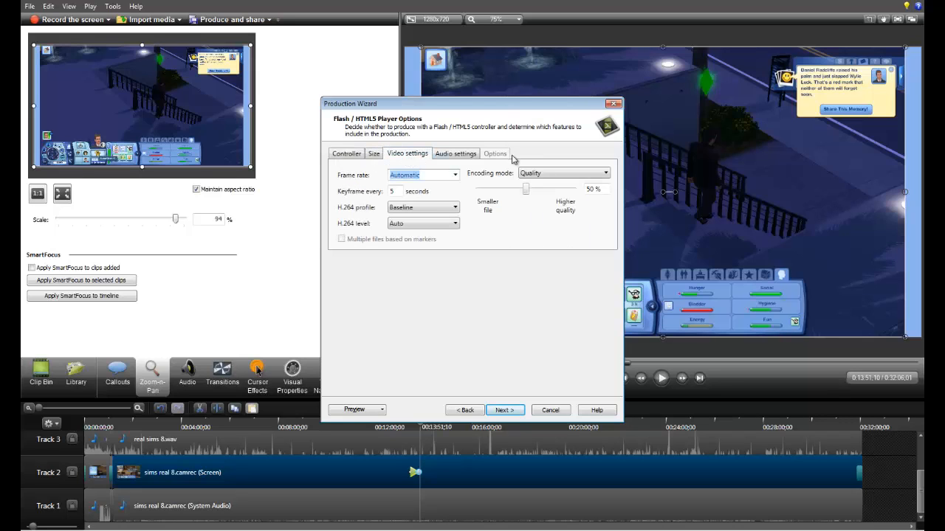
{"action": "left_click", "coordinate": [341, 158]}
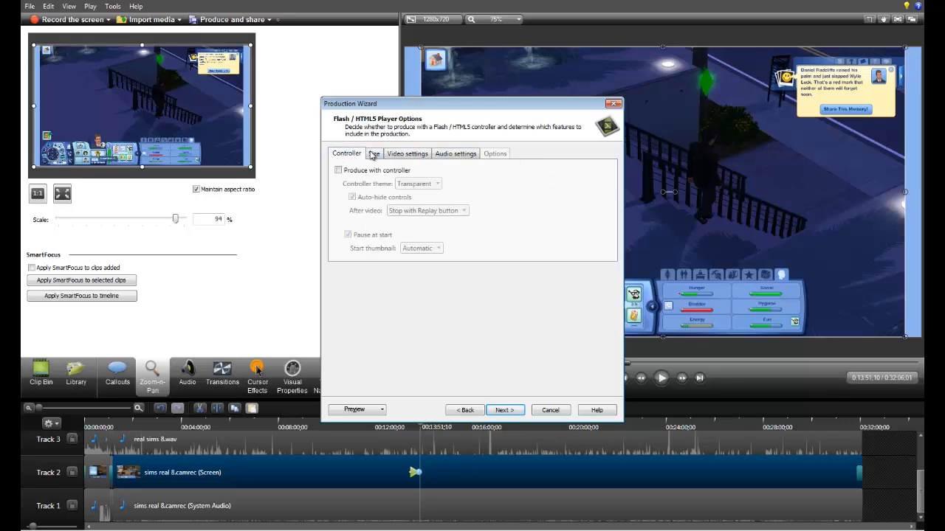
{"action": "left_click", "coordinate": [415, 157]}
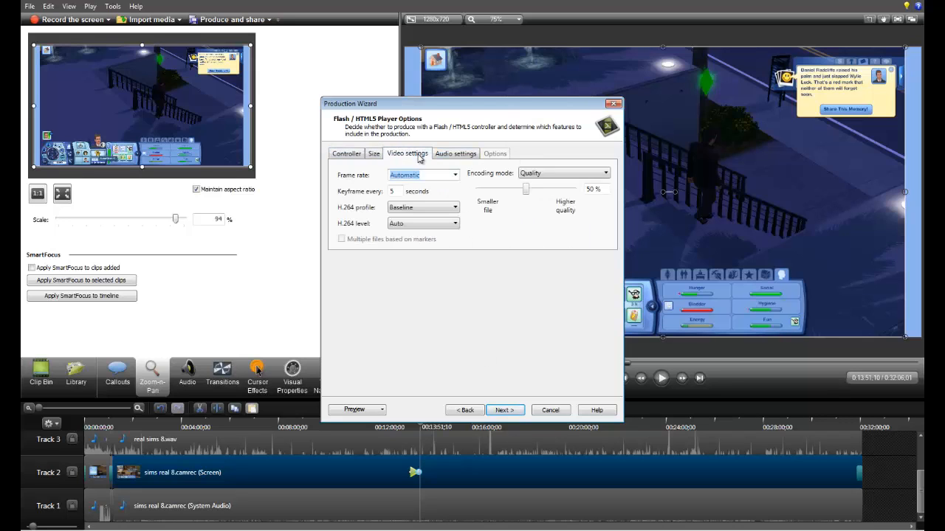
{"action": "left_click", "coordinate": [455, 156]}
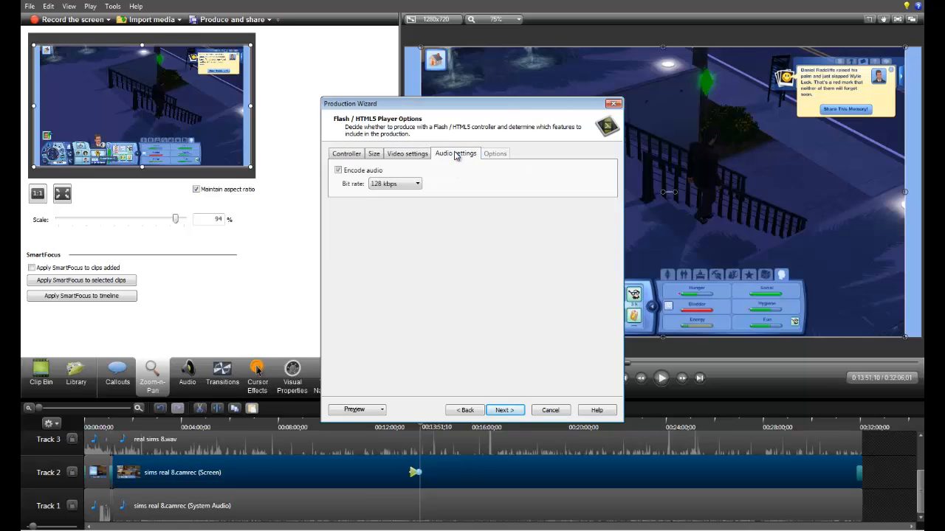
{"action": "left_click", "coordinate": [342, 157]}
{"action": "left_click", "coordinate": [453, 156]}
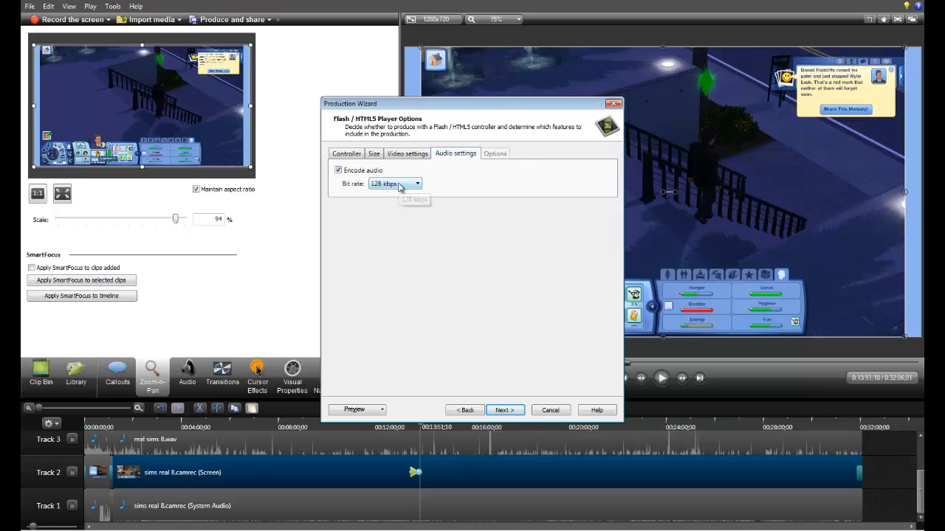
{"action": "left_click", "coordinate": [343, 154]}
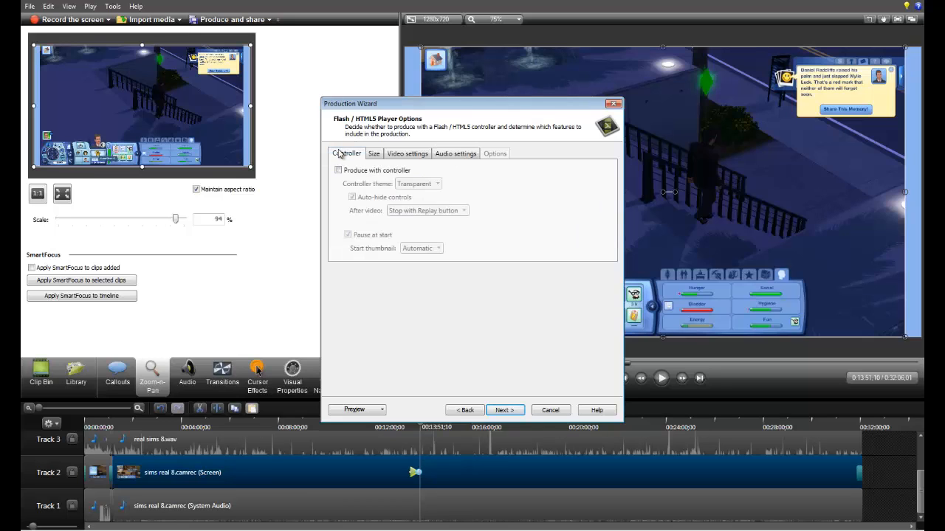
Step: Keep the default video options, name the production "I am so cool", and cancel the production without rendering
{"action": "left_click", "coordinate": [505, 410]}
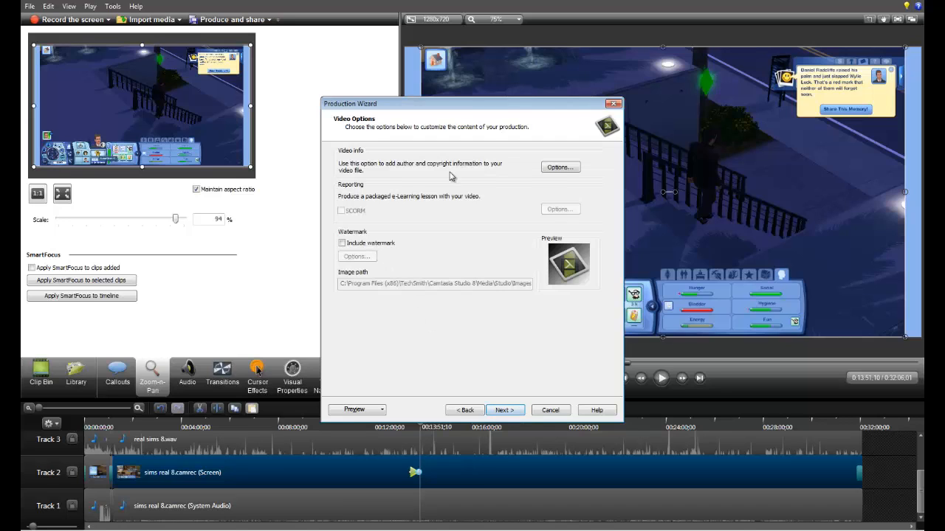
{"action": "left_click", "coordinate": [505, 411]}
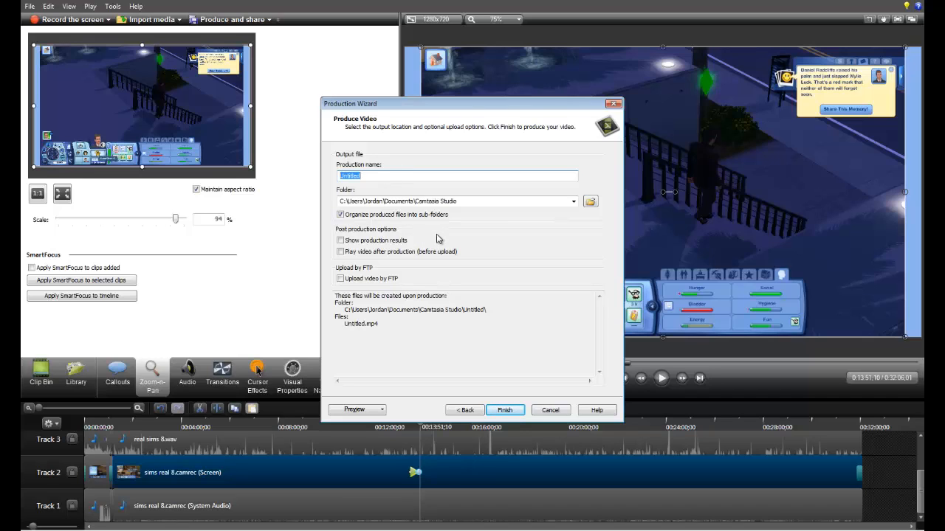
{"action": "type", "text": "I am so cool"}
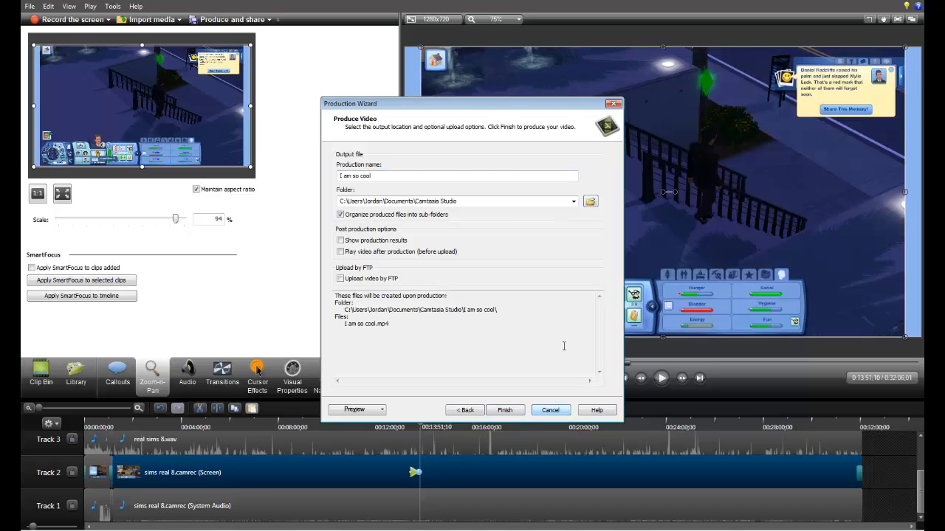
{"action": "left_click", "coordinate": [551, 411]}
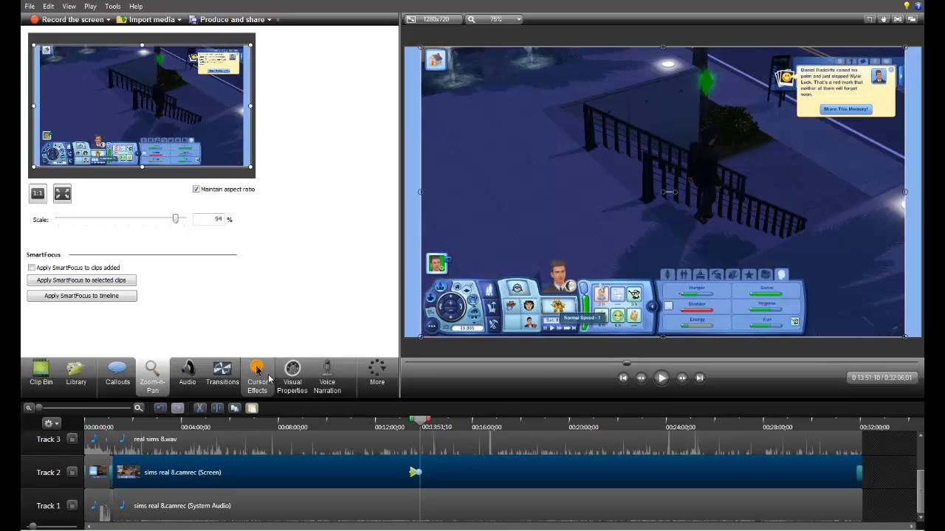
Step: Show the project's media clips and open the file chooser for importing more media
{"action": "left_click", "coordinate": [42, 375]}
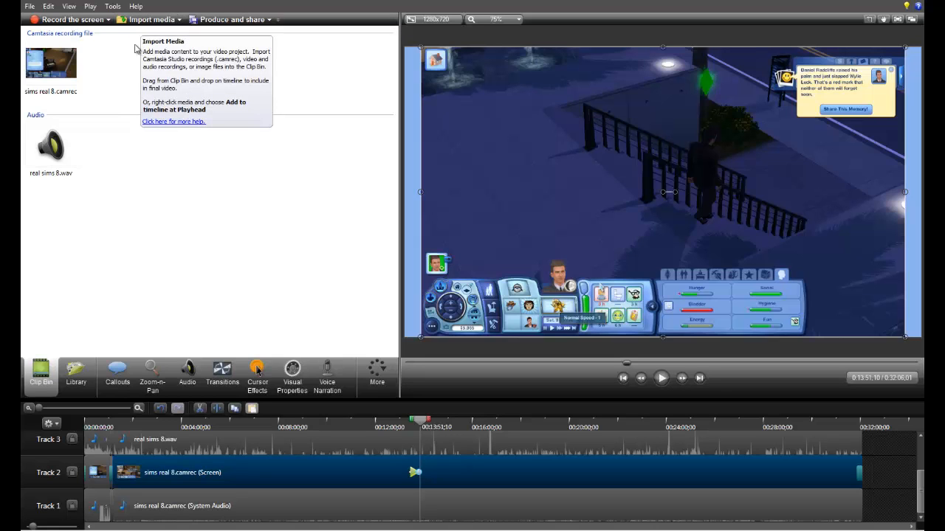
{"action": "left_click", "coordinate": [151, 19]}
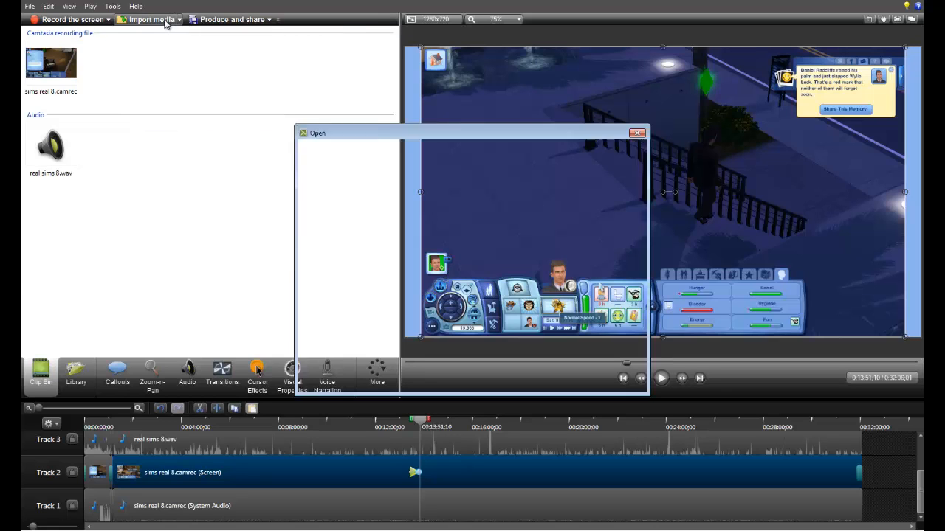